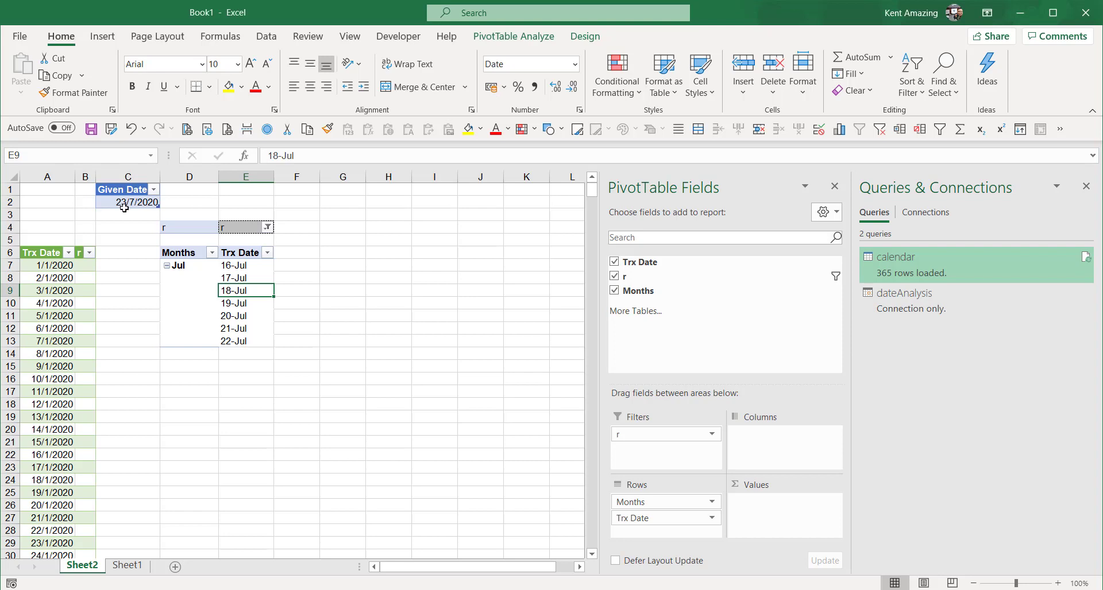
Step: Set the Given Date in cell C2 to 22/7/2020
click(115, 202)
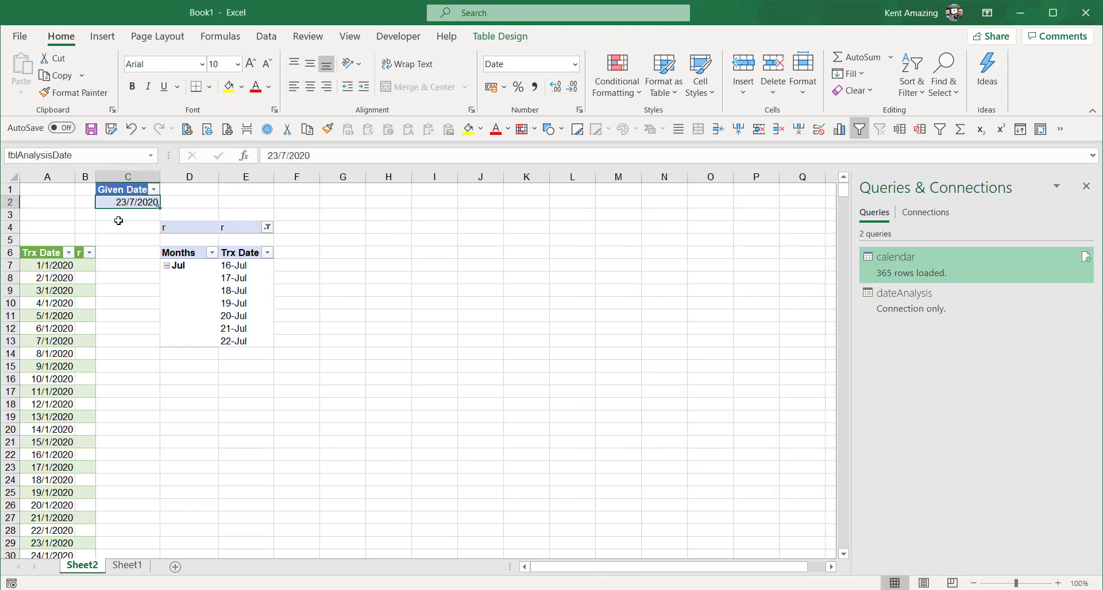
click(273, 155)
key(Delete)
text(2)
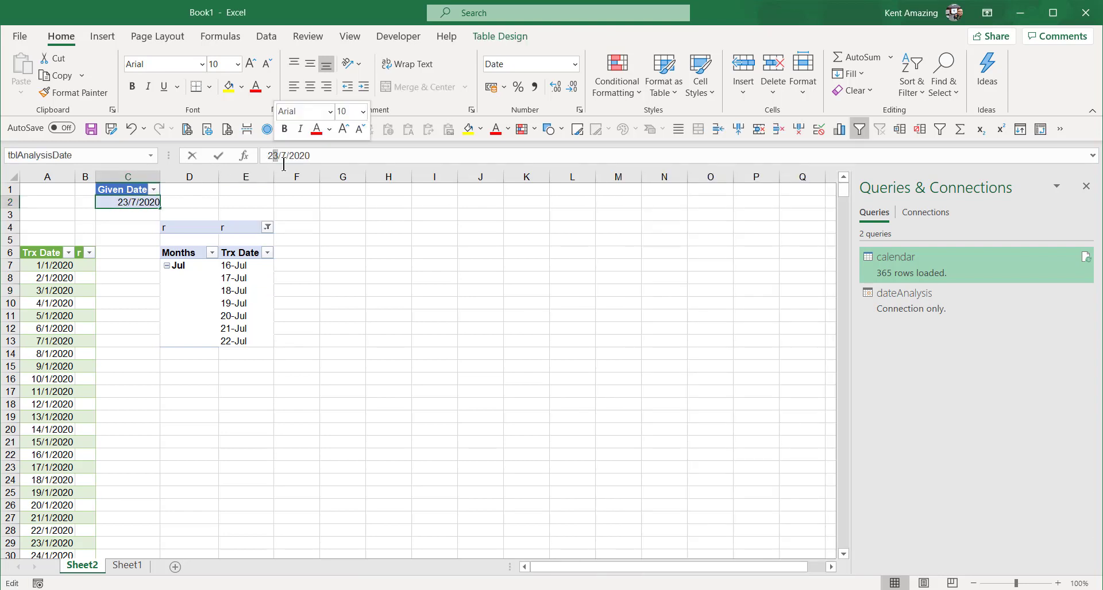
click(398, 295)
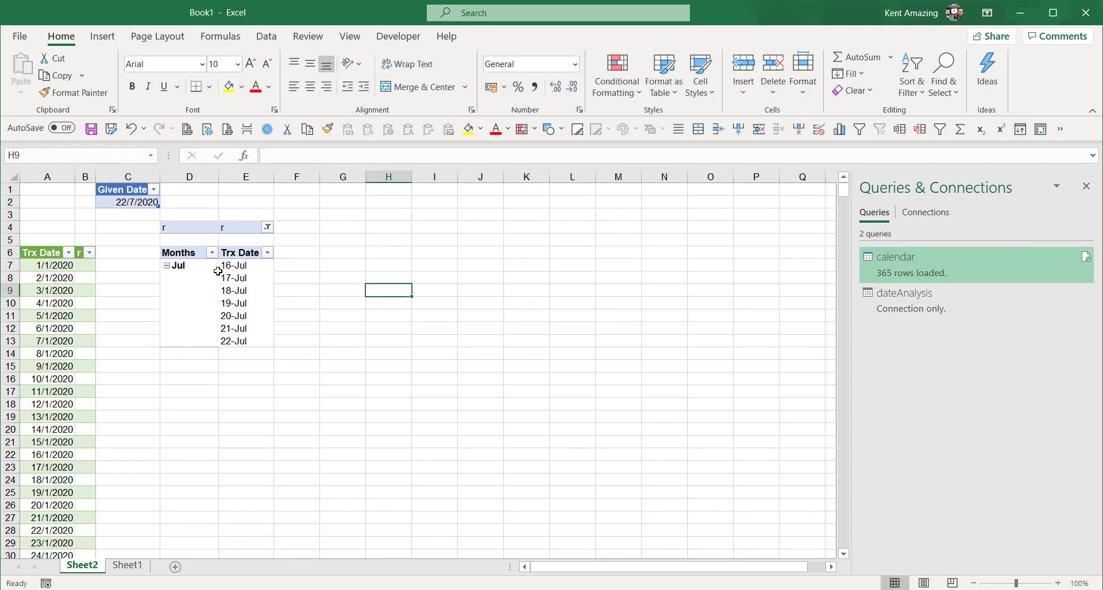
Step: Refresh the green Trx Date calendar table and the pivot table beside it for the changed given date
right_click(59, 302)
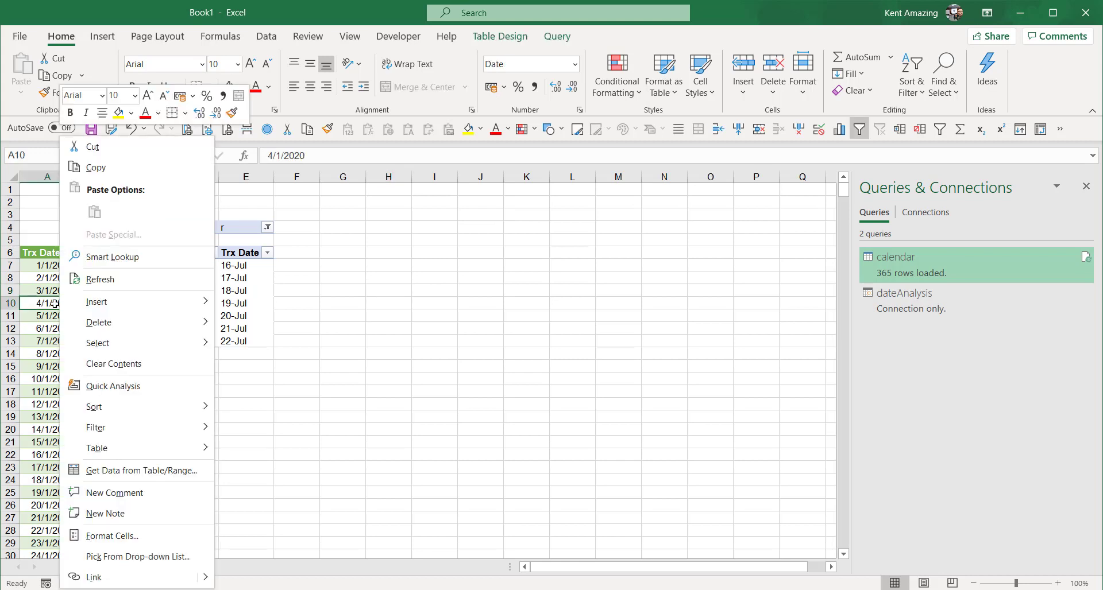
click(36, 302)
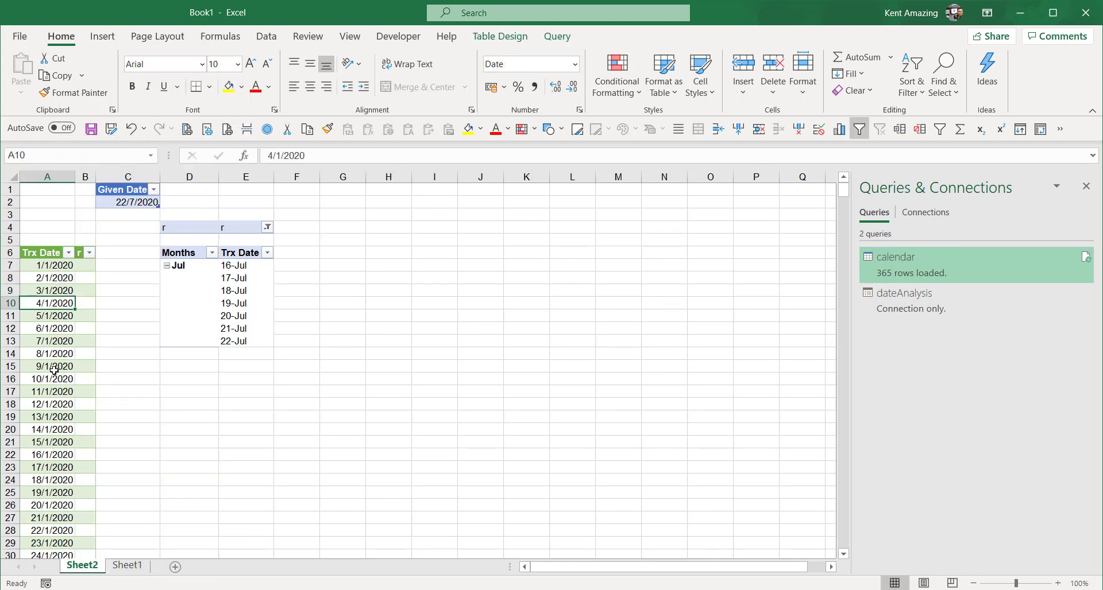
right_click(50, 303)
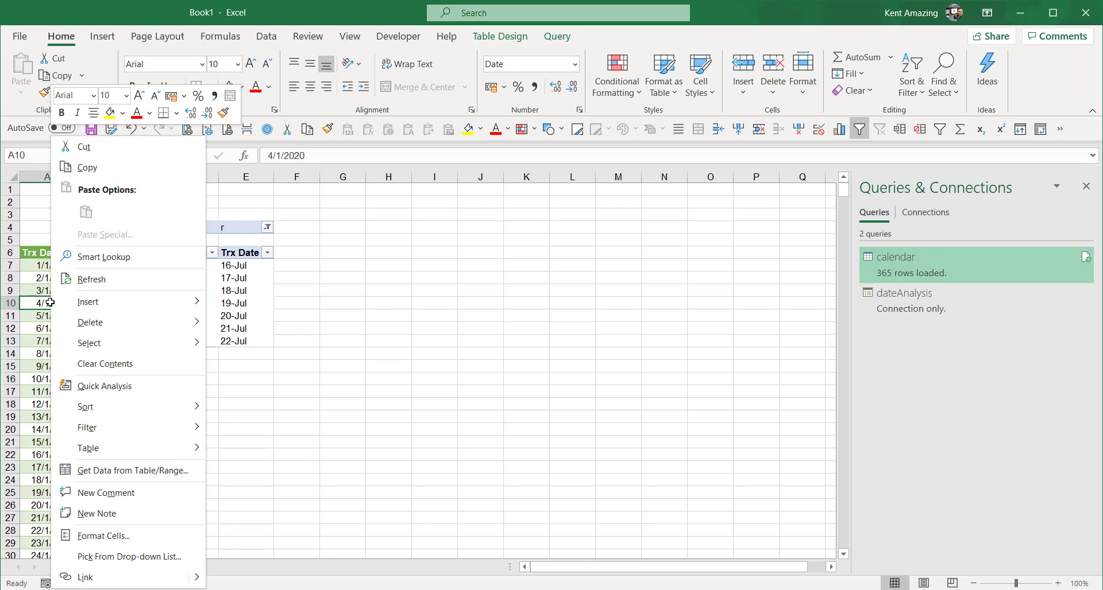
click(94, 280)
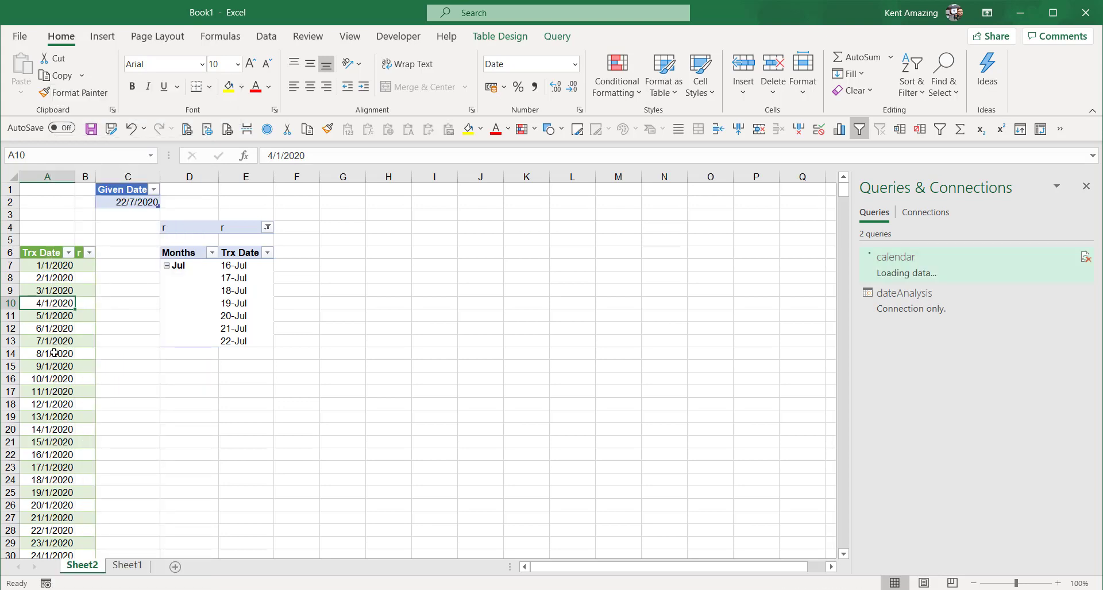
right_click(200, 274)
click(237, 328)
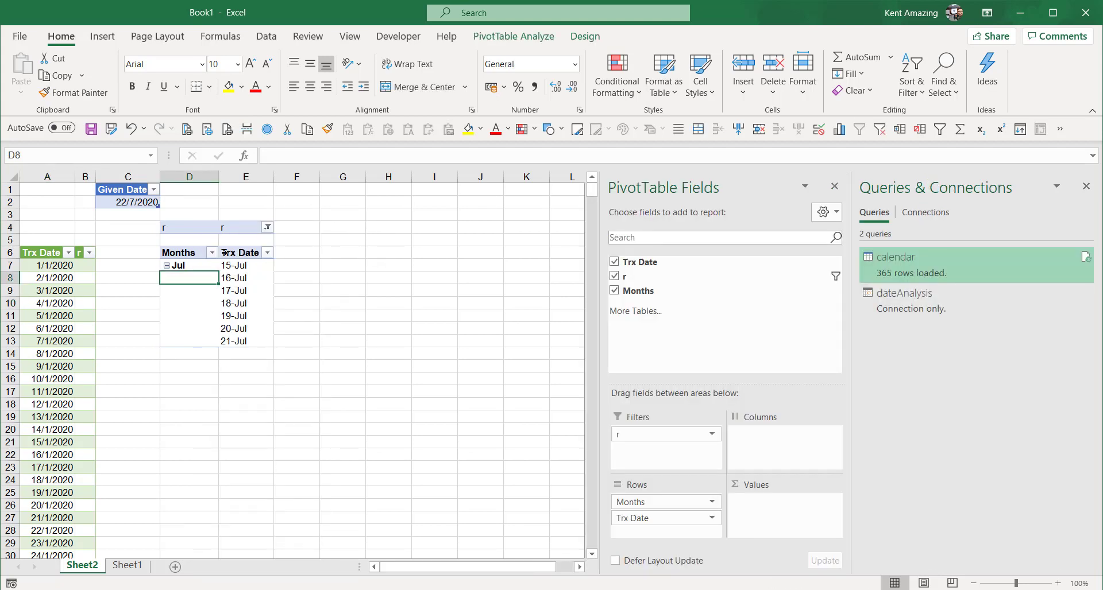
Step: Set the Given Date in cell C2 to 7/7/2020
click(125, 203)
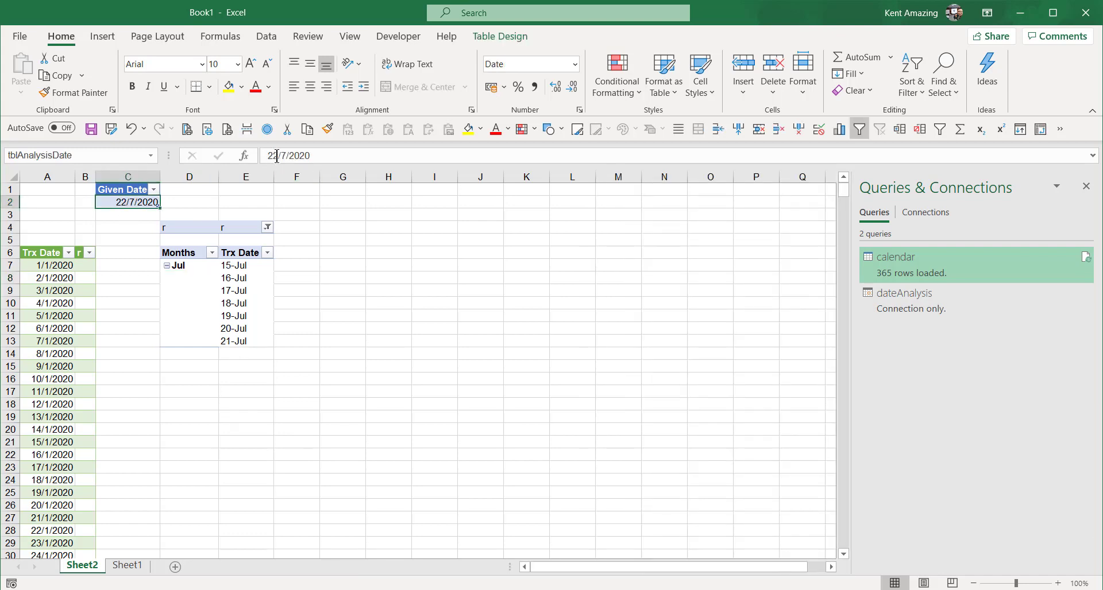
double_click(272, 156)
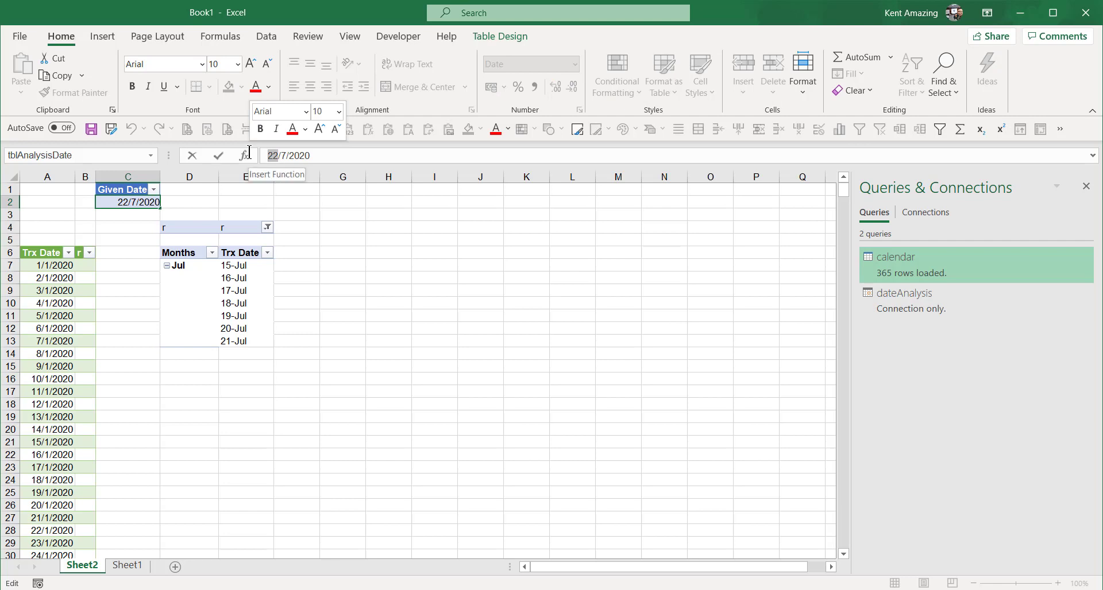
text(1)
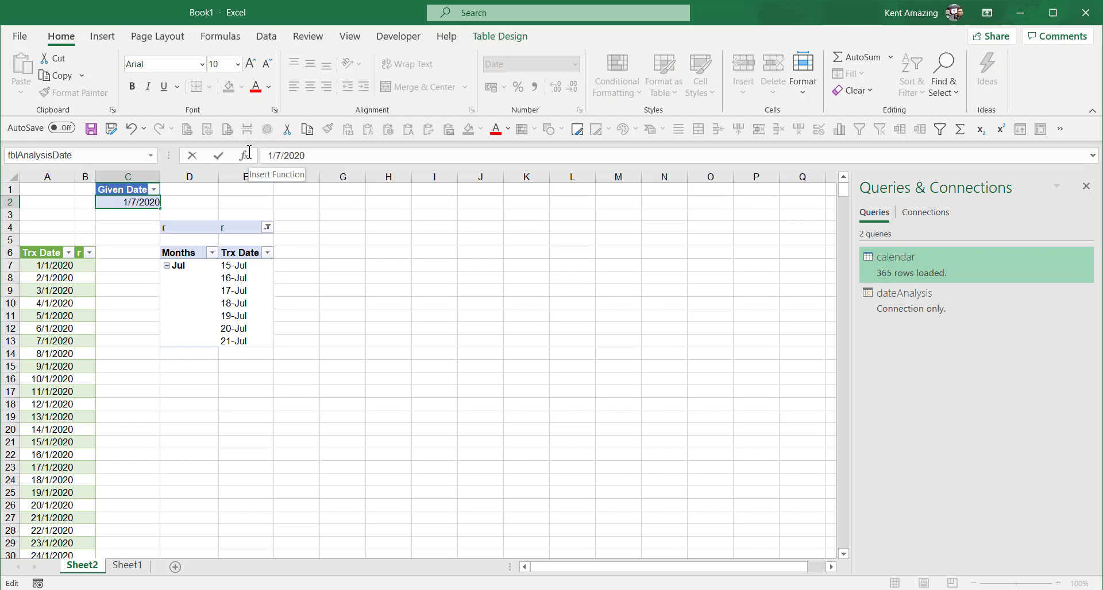
click(374, 266)
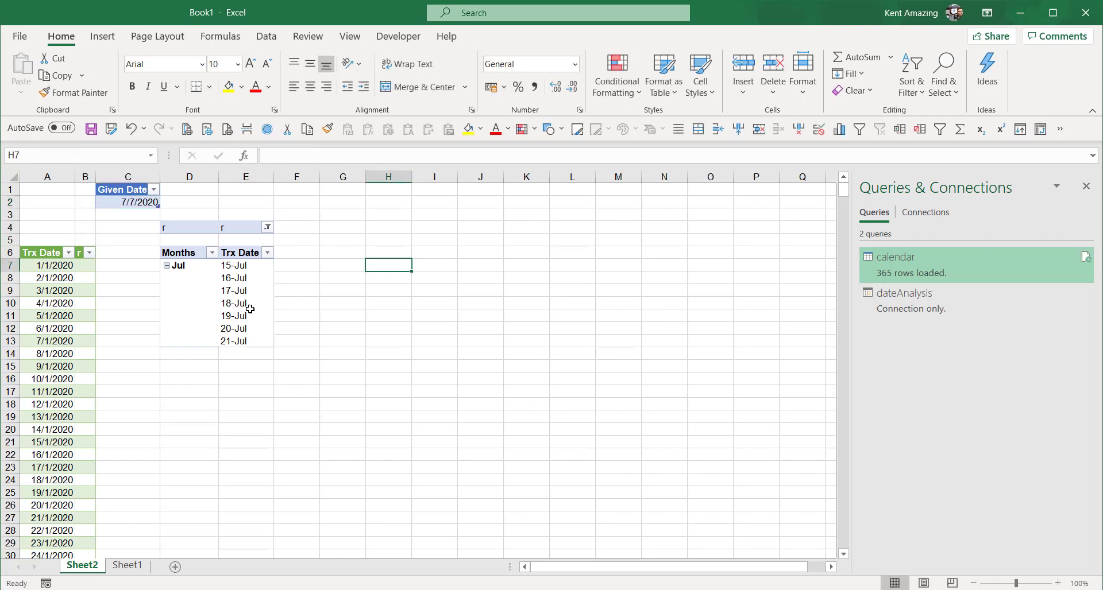
Step: Refresh the calendar table and the pivot table again, and expand the Jun group in the pivot table
right_click(57, 281)
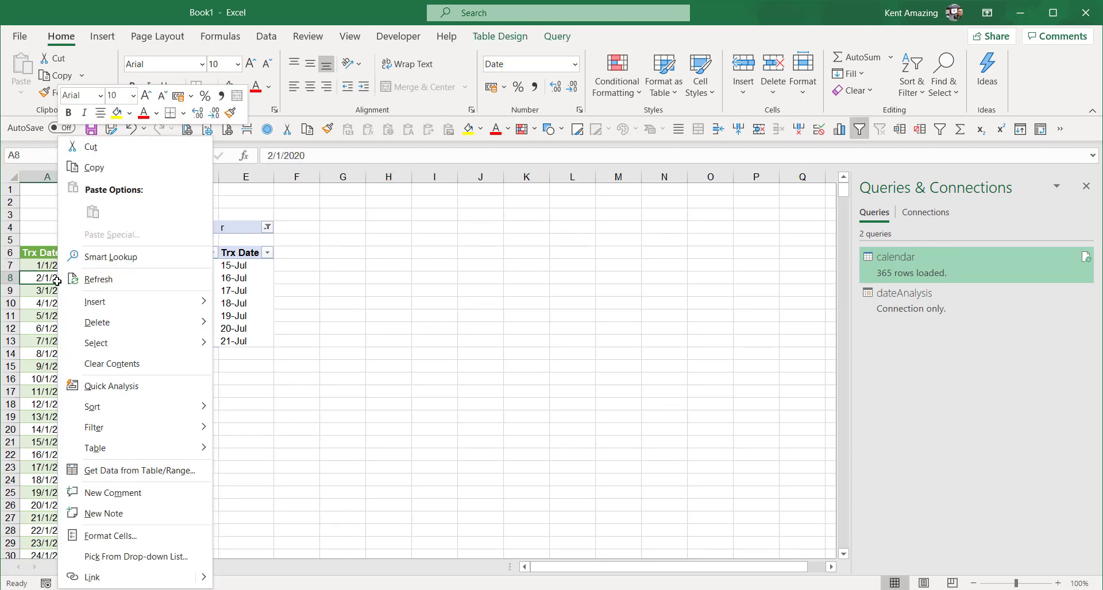
click(90, 279)
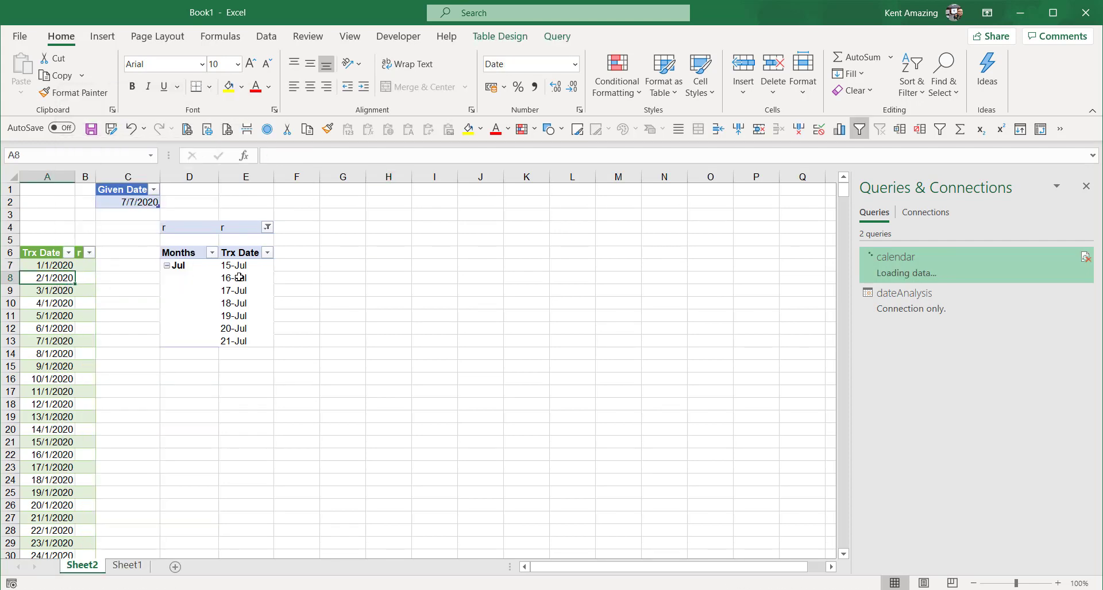
right_click(211, 281)
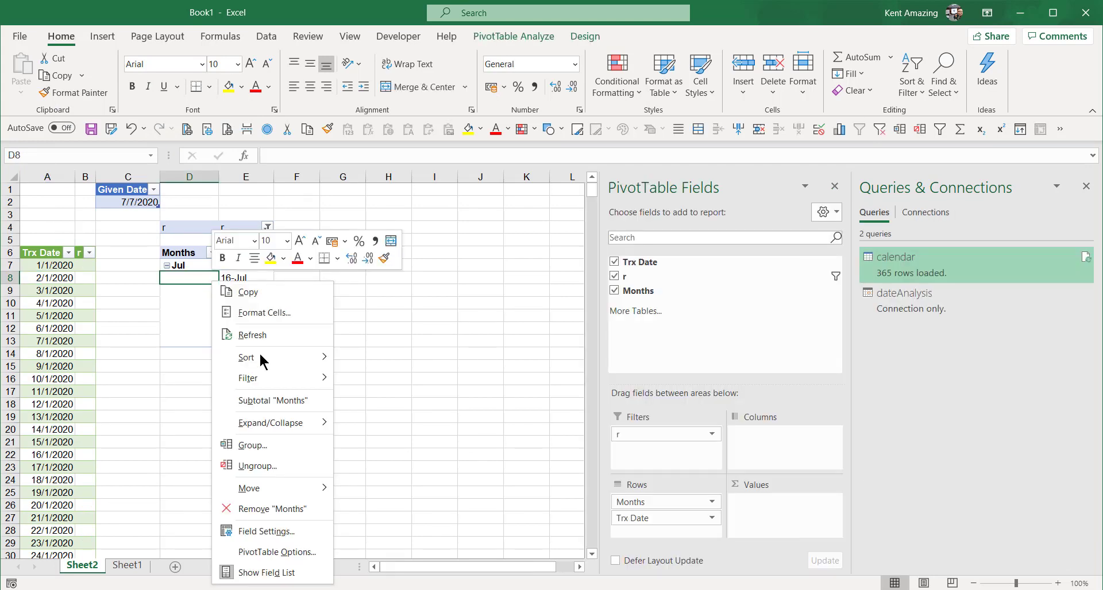
click(258, 337)
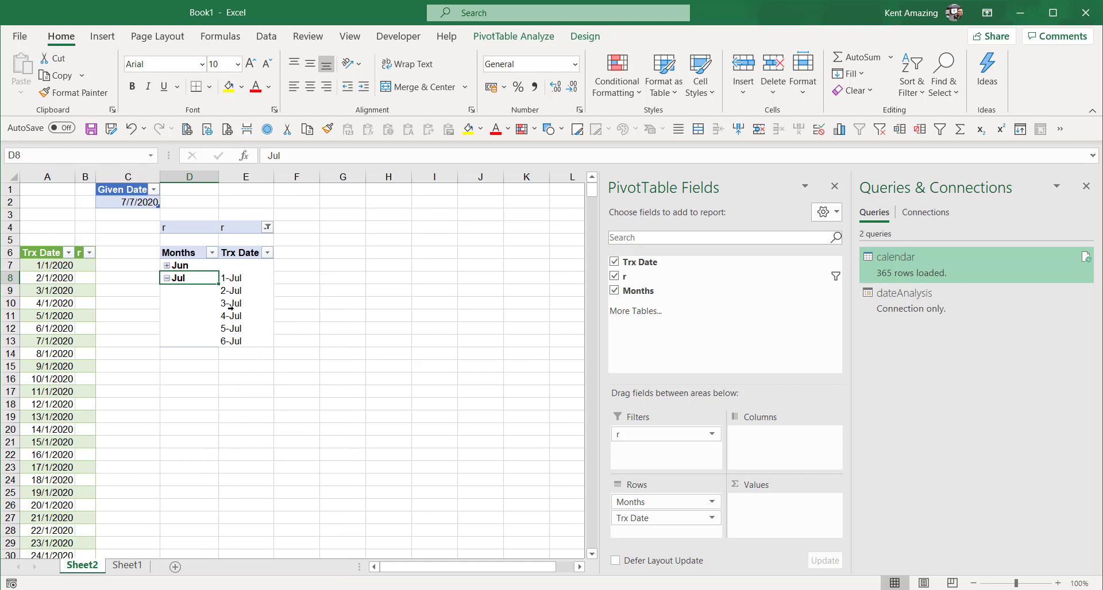
click(167, 266)
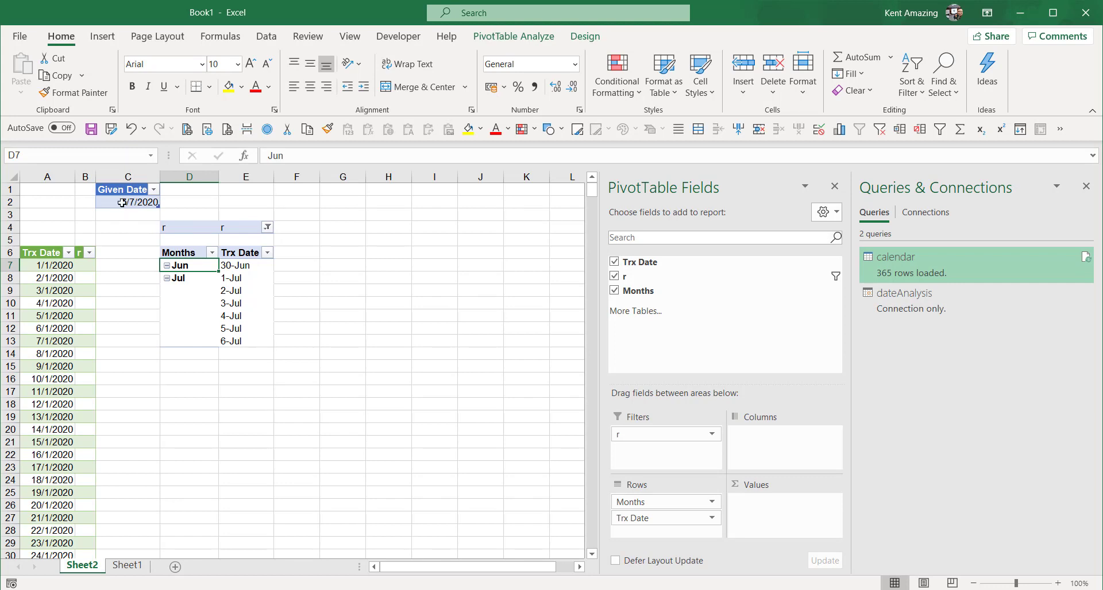
click(57, 354)
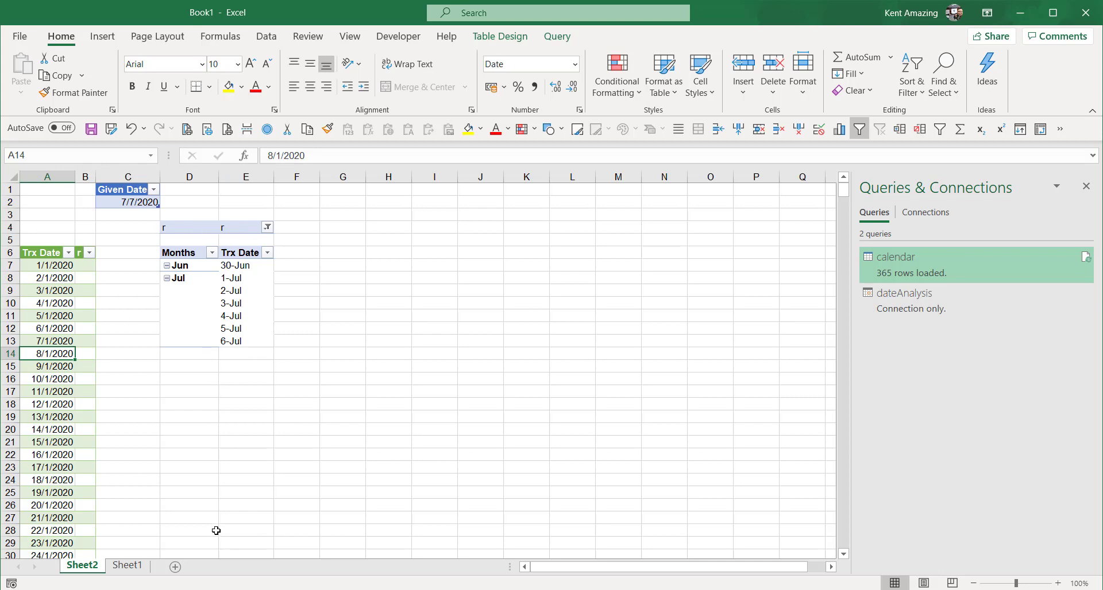
Step: Switch to Sheet1 and create a blank query in the Power Query Editor
click(132, 569)
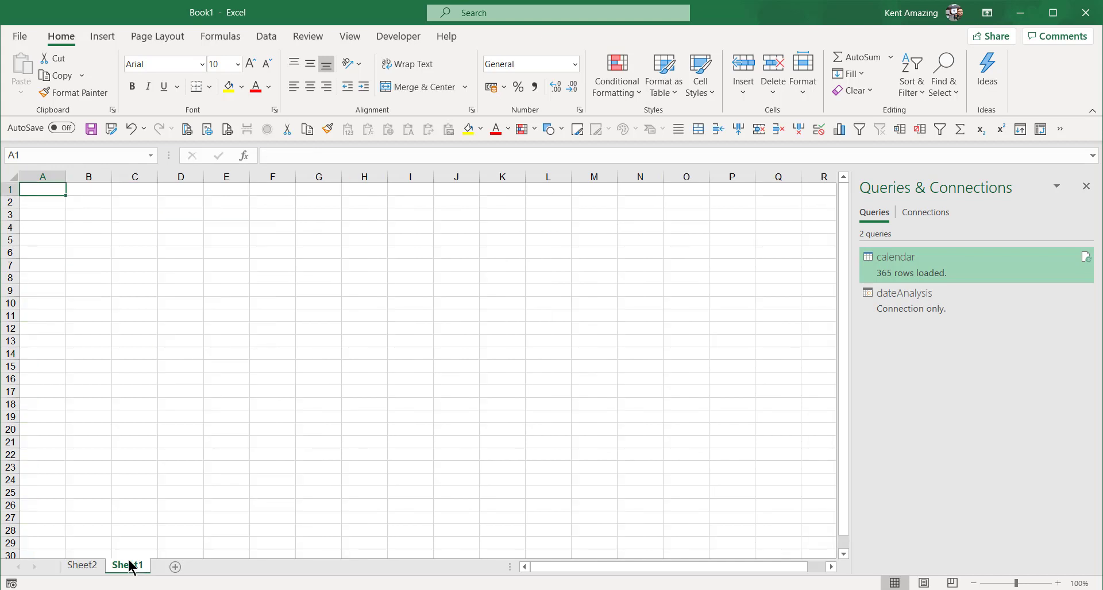
click(265, 37)
click(22, 80)
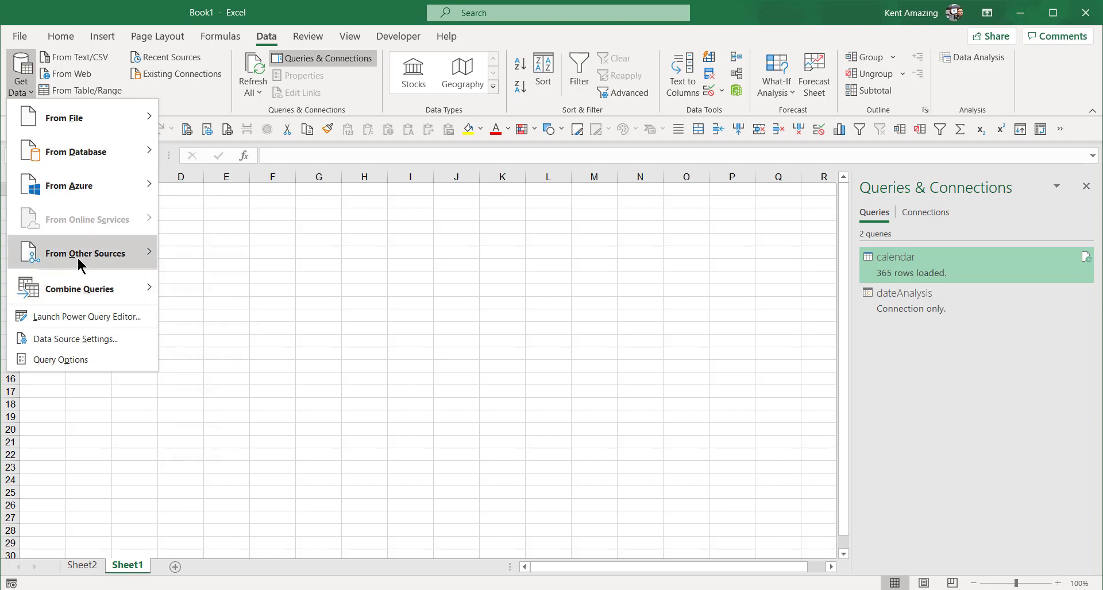
mouse_move(84, 254)
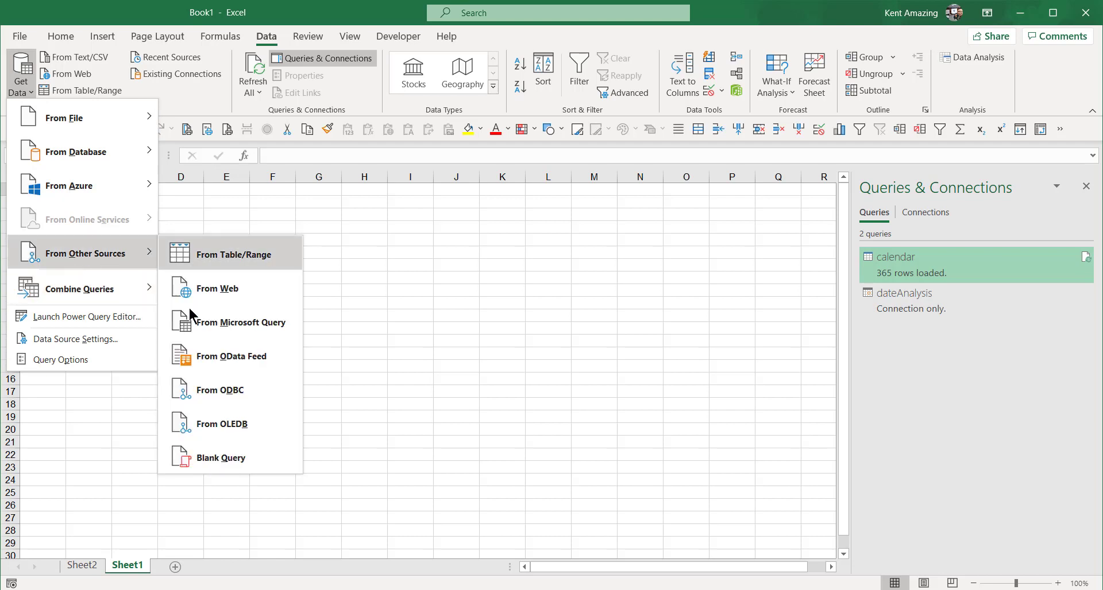
click(227, 459)
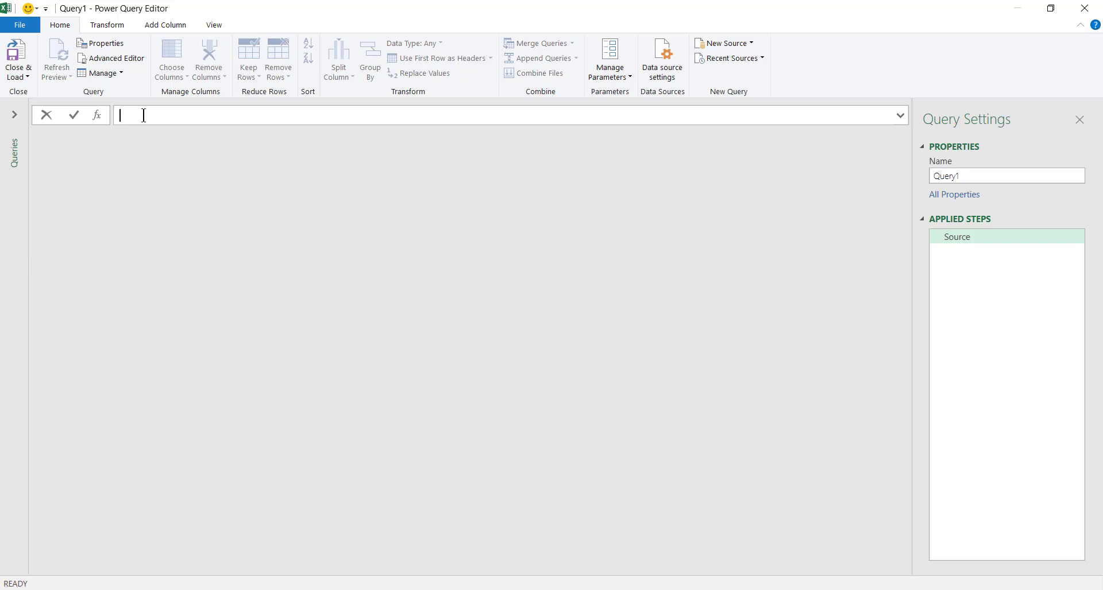
Step: Define the blank query's Source step as the date =#date(2020,1,1)
text(=#)
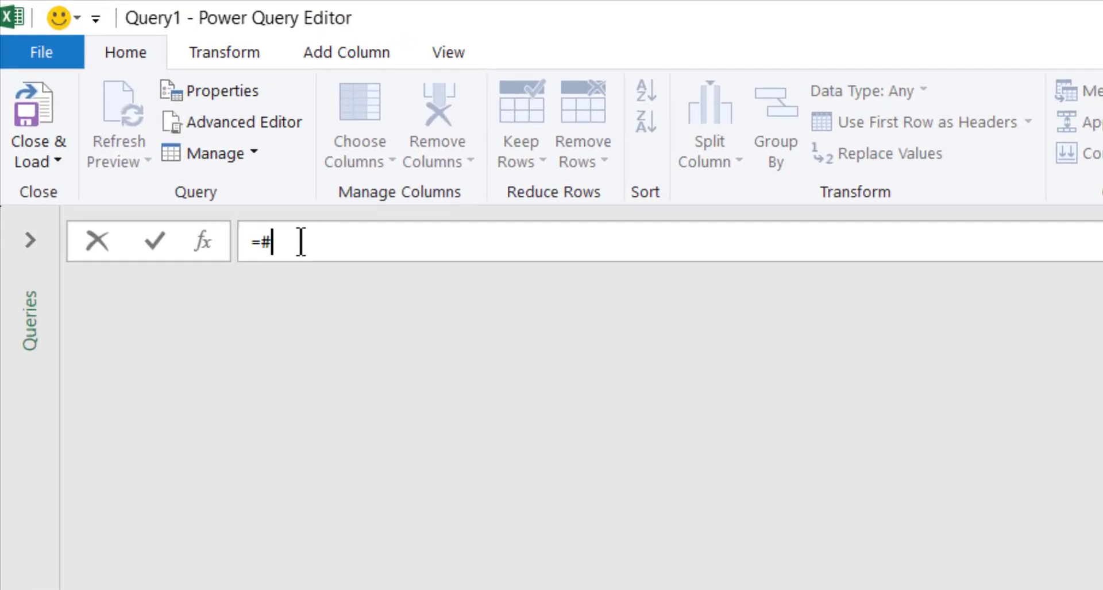
text(date(1)
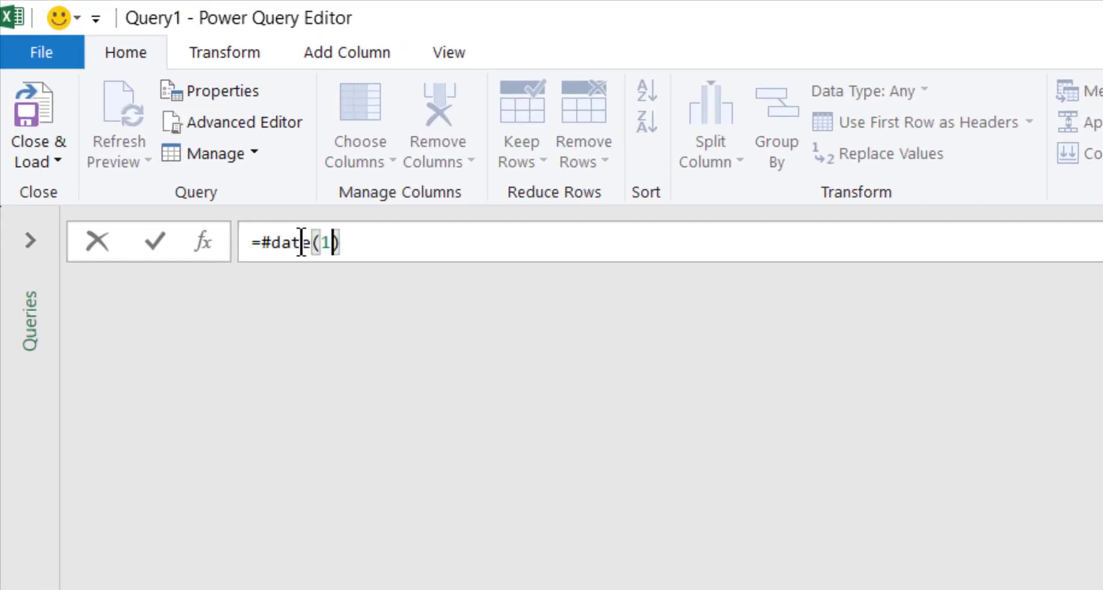
key(BackSpace)
text(2020,1,1)
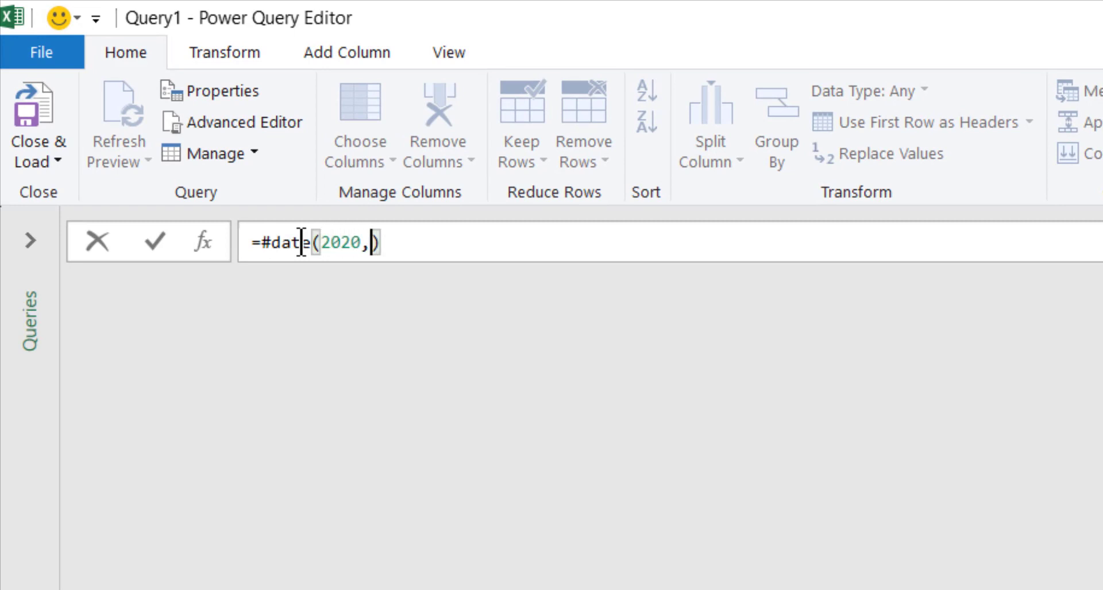
key(Return)
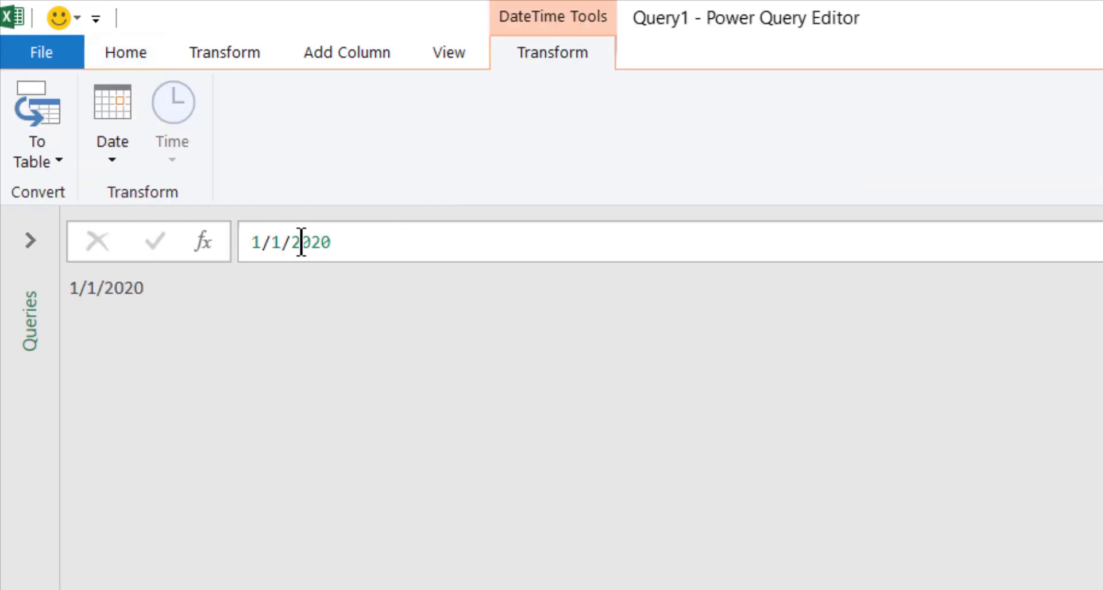
Step: Add a new query step after Source and begin its formula with the List.Dates function
click(204, 243)
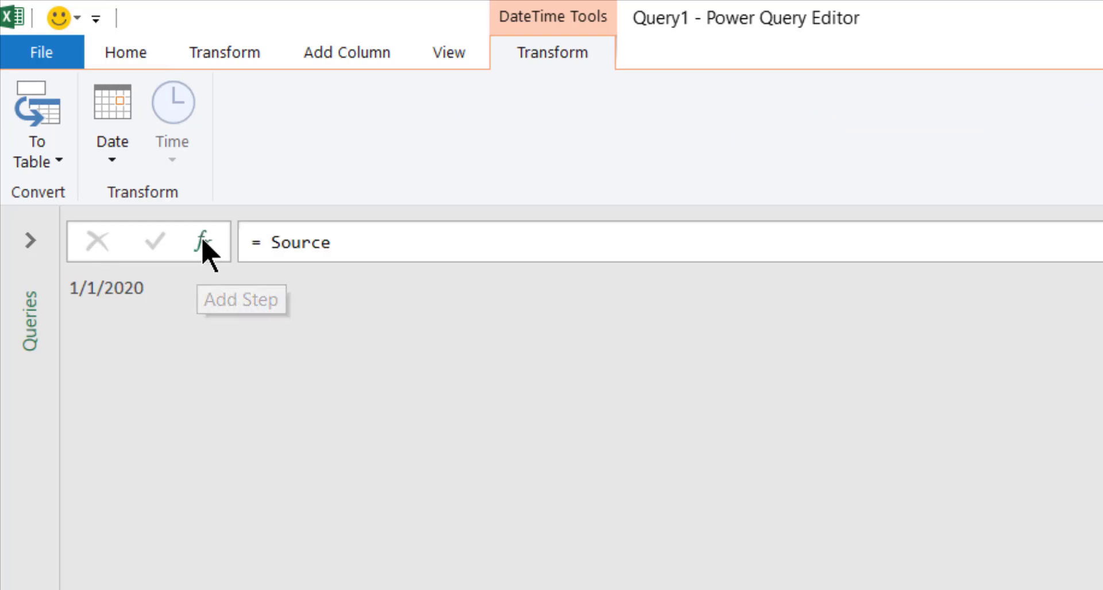
click(272, 243)
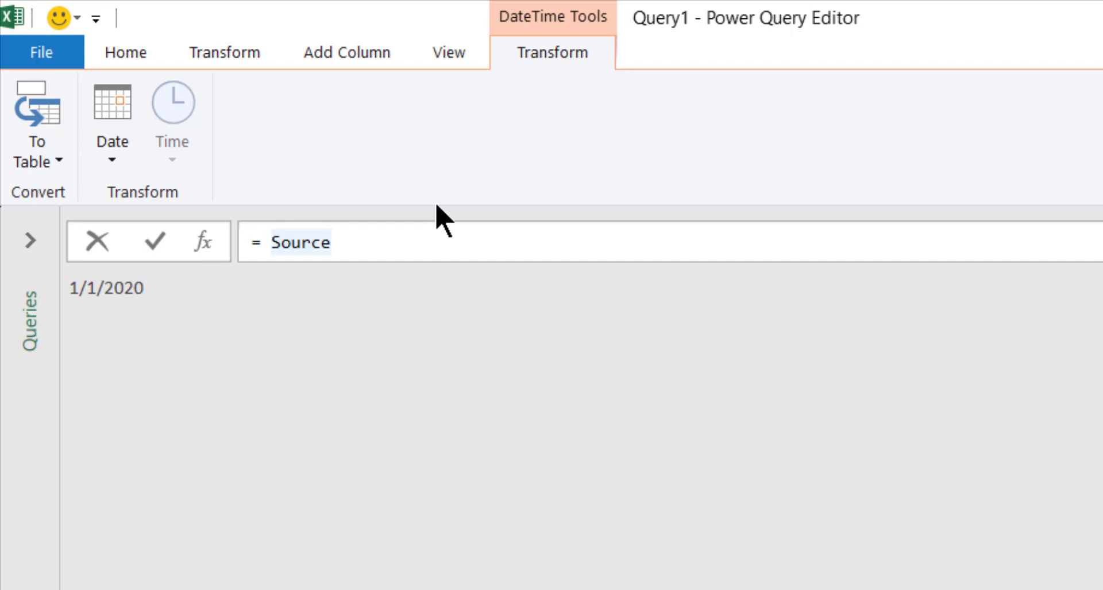
text(Date)
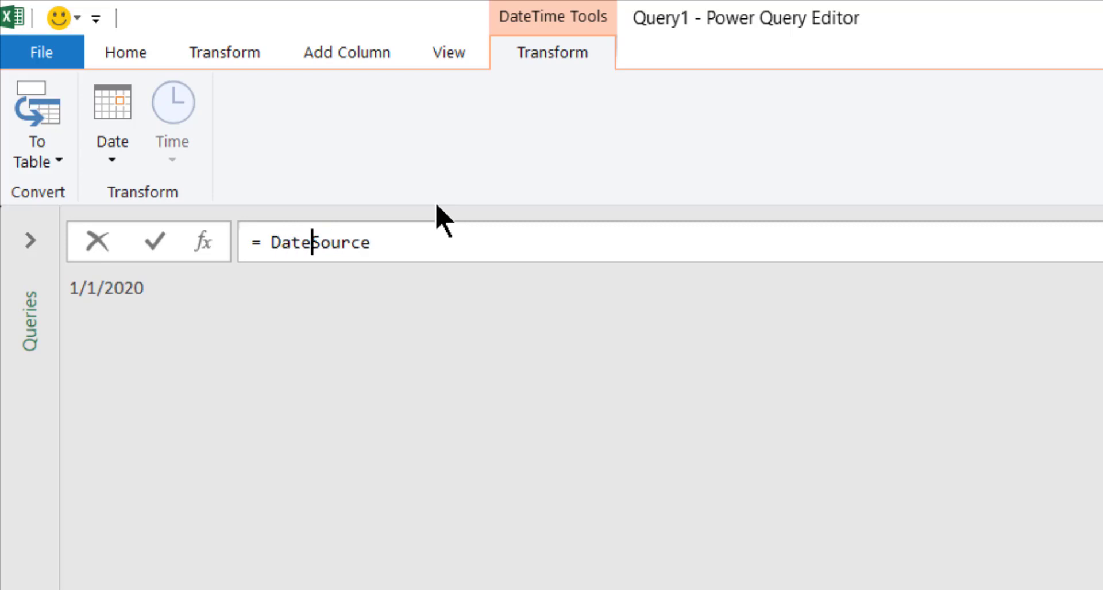
key(BackSpace)
key(BackSpace)
key(BackSpace)
key(BackSpace)
text(List.Date)
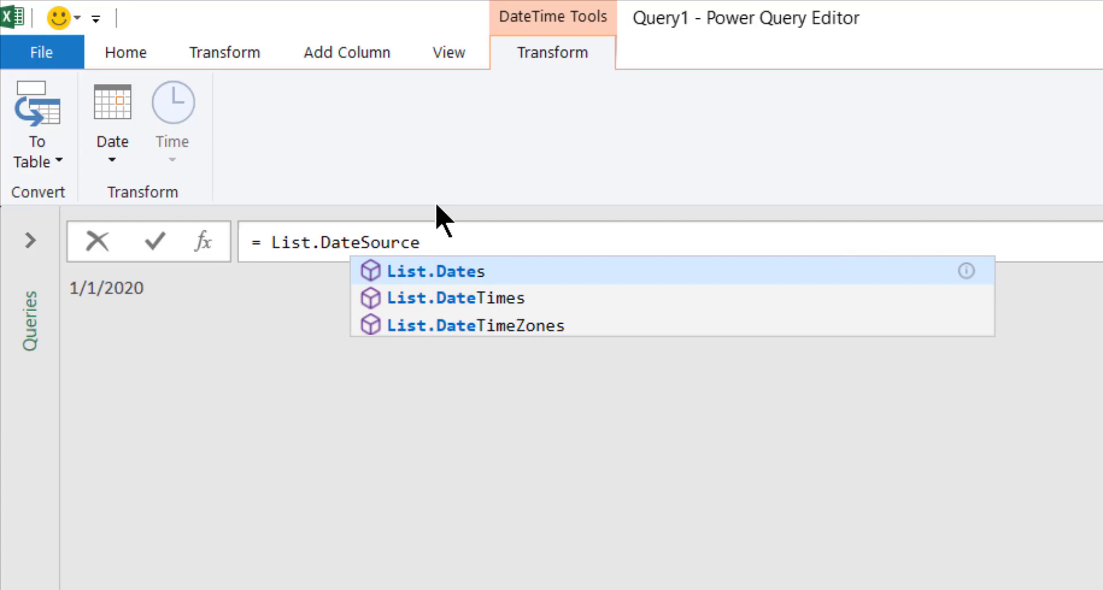
key(Tab)
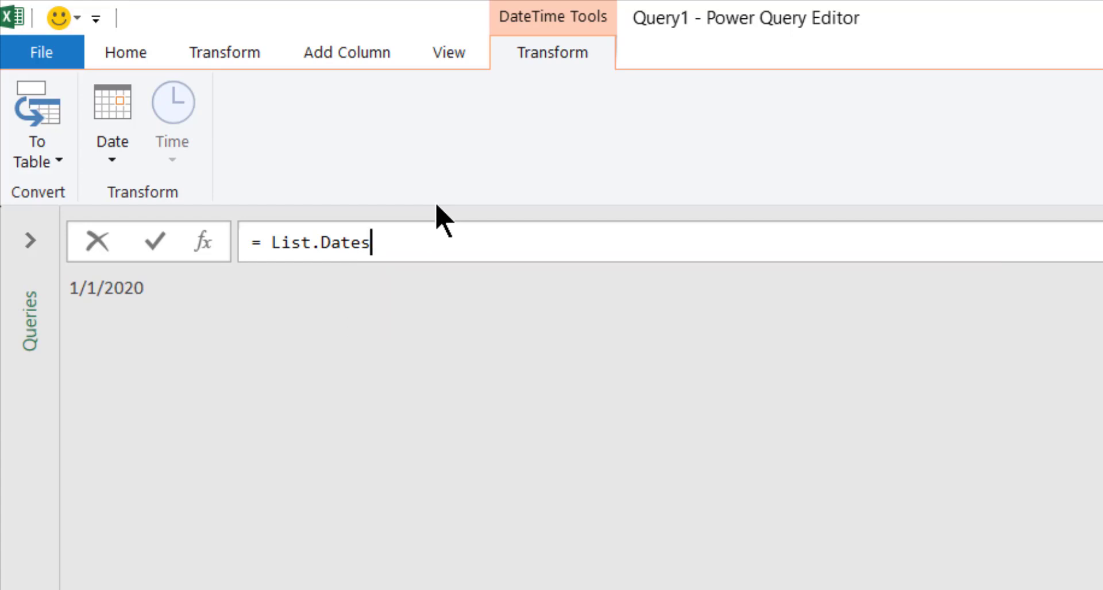
Step: Complete the formula as = List.Dates(Source, 365,#duration(1,0,0,0)) to generate a daily list of dates
text((Source, )
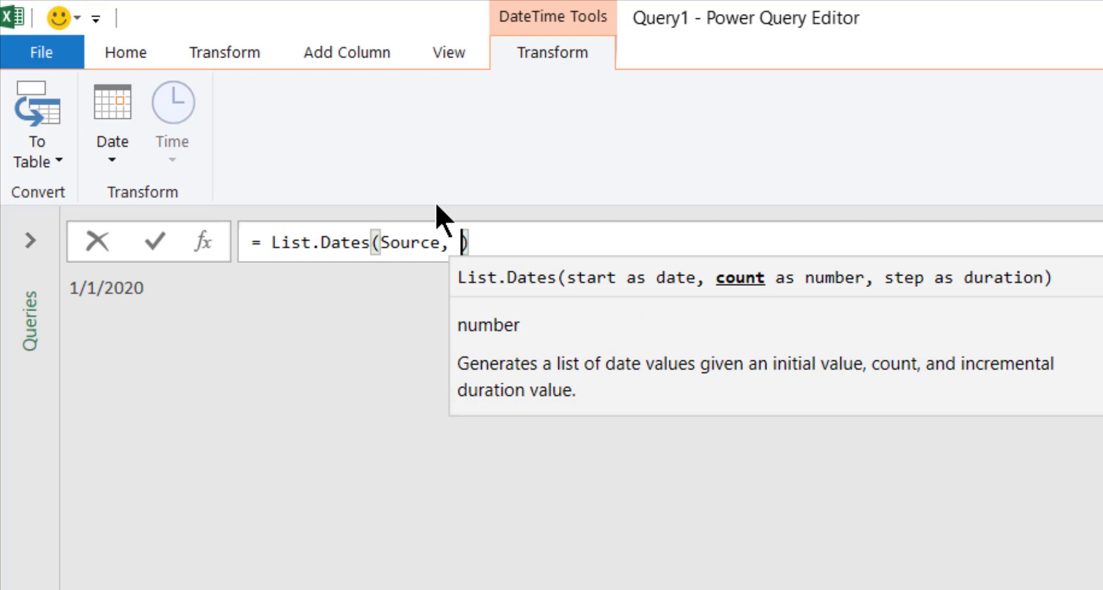
text(365,)
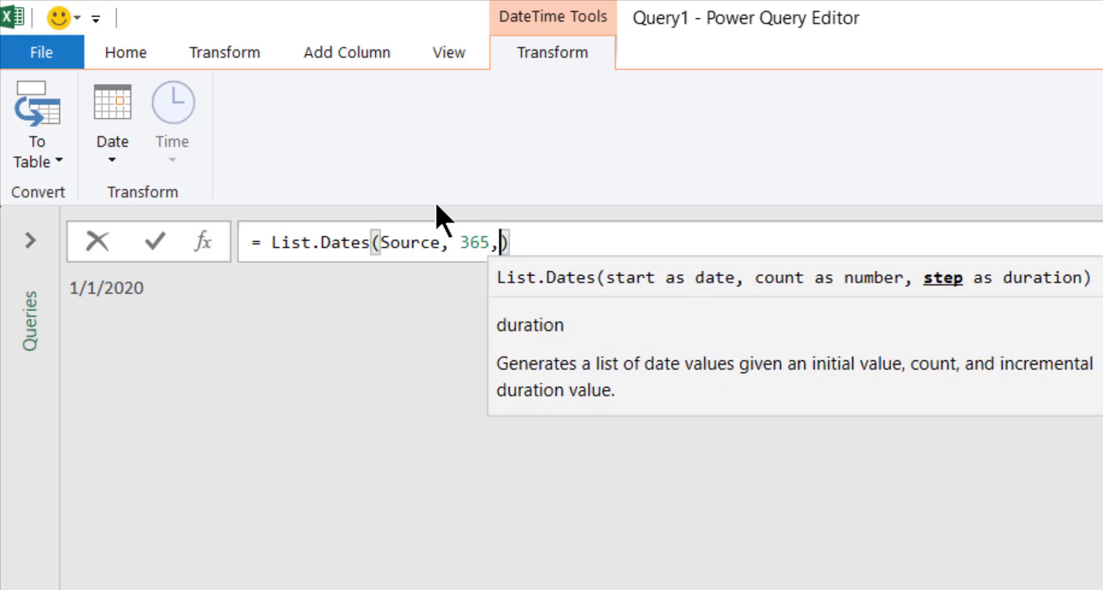
text(#)
text(duat)
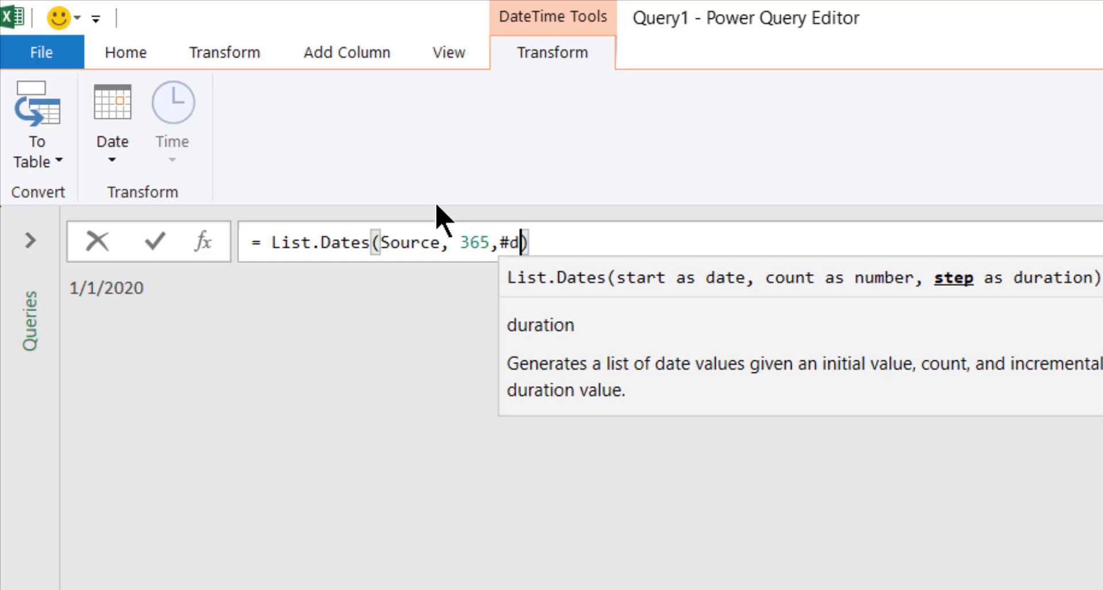
key(BackSpace)
key(BackSpace)
text(ration()
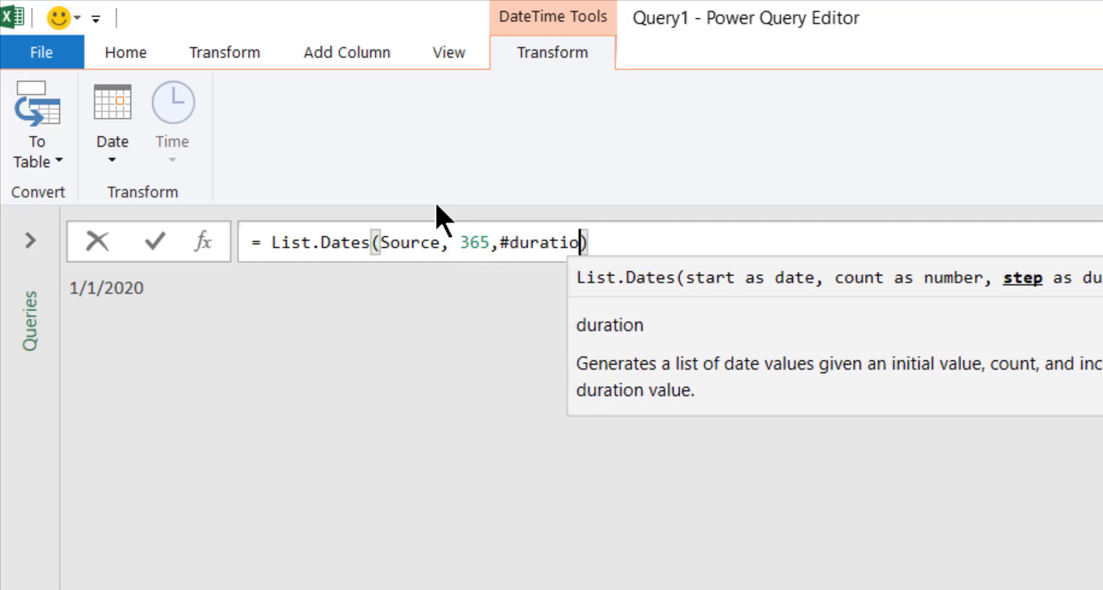
text(1,0,0)
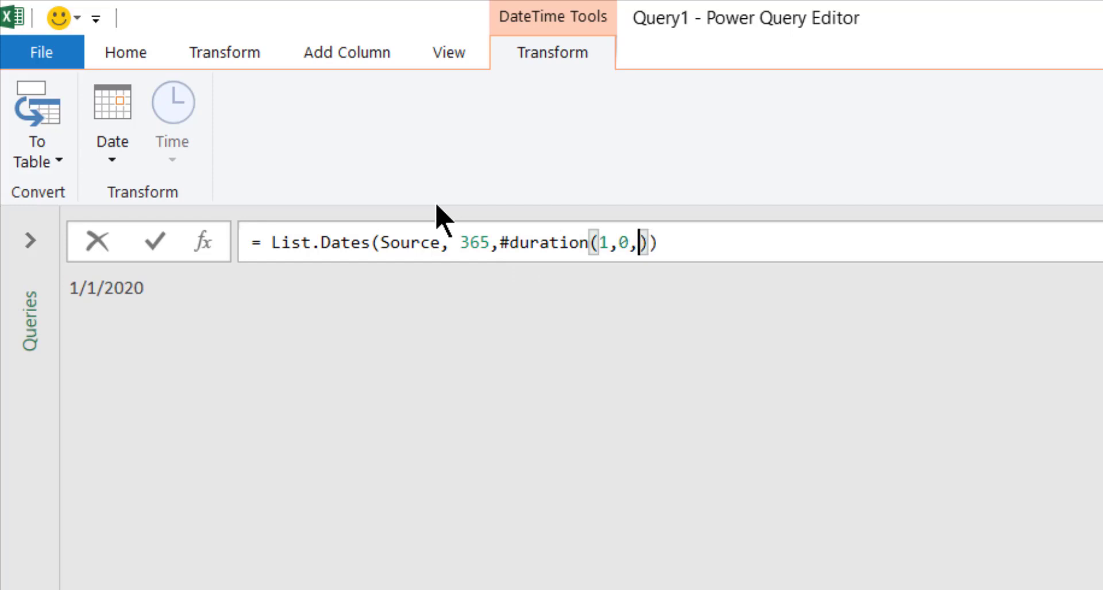
text(,0)
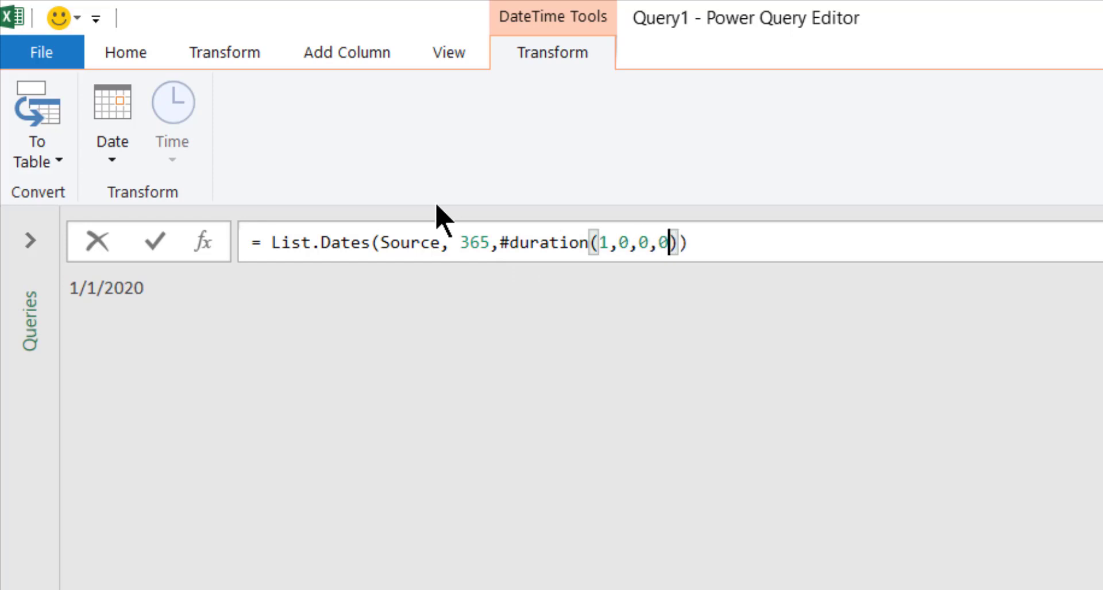
key(Return)
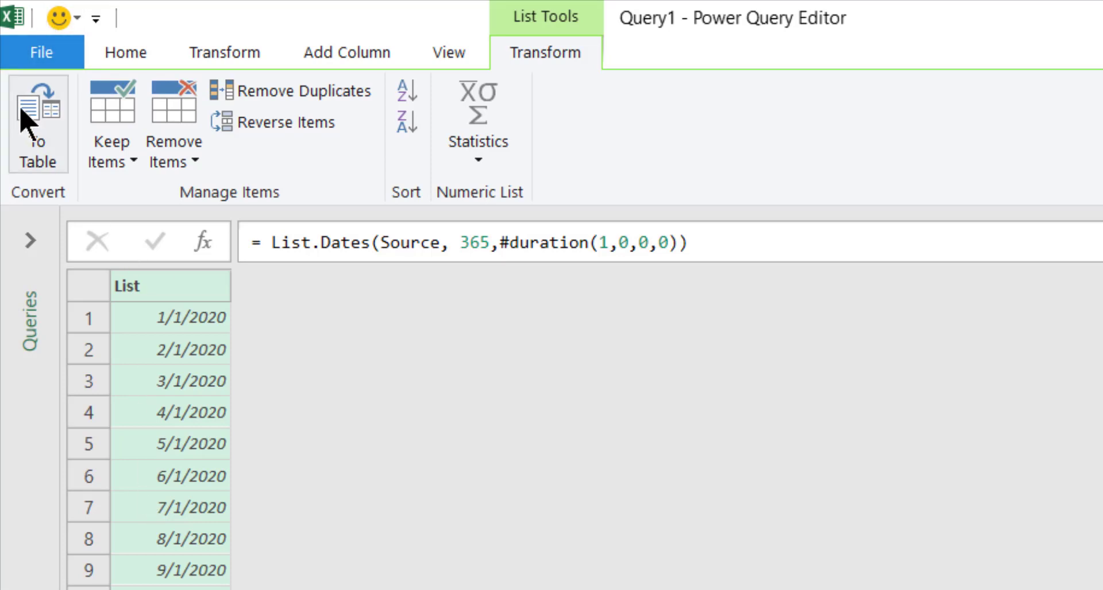
Step: Convert the date list to a table with no delimiter and set its column's data type to Date
click(47, 167)
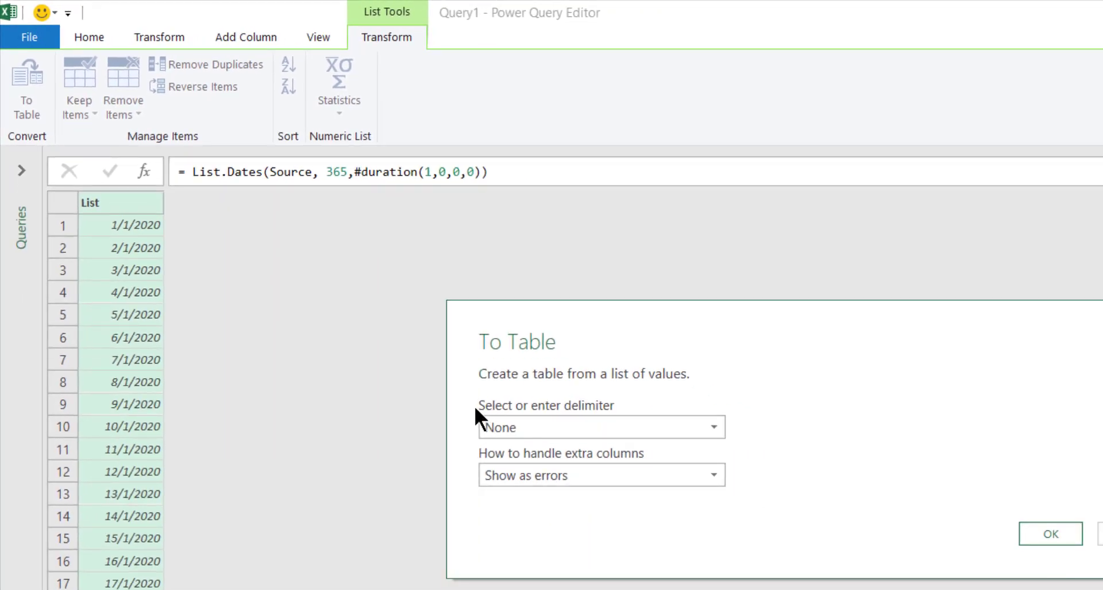
click(1028, 539)
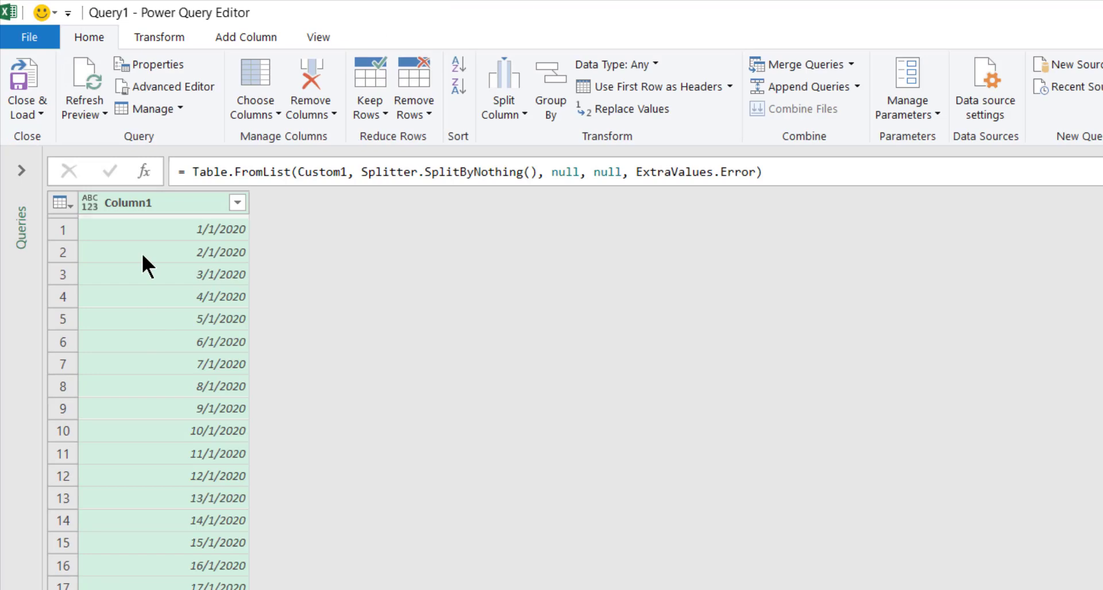
click(90, 203)
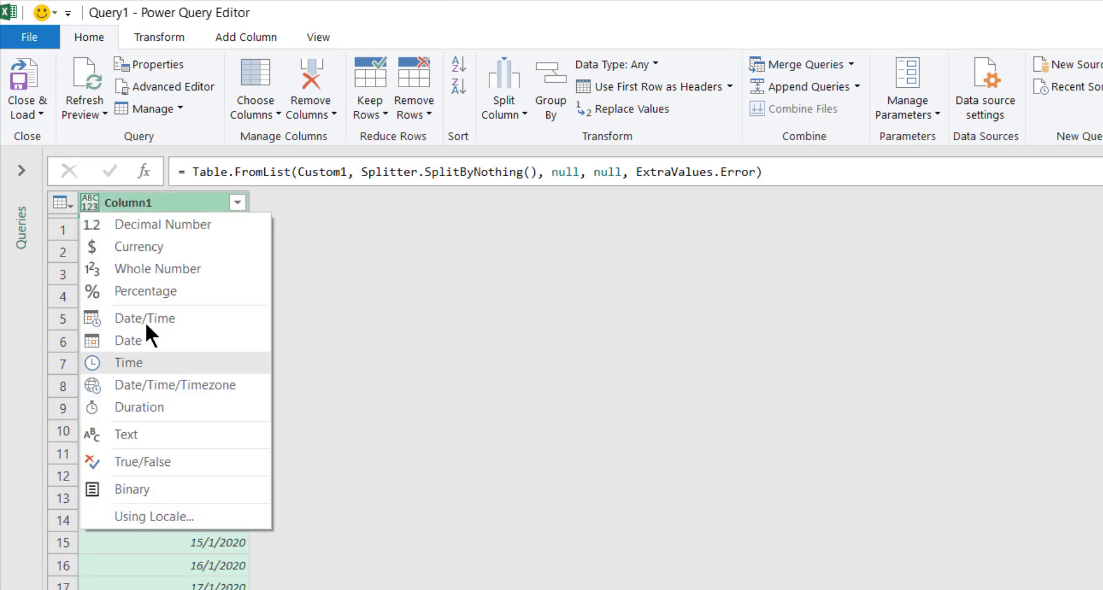
click(152, 344)
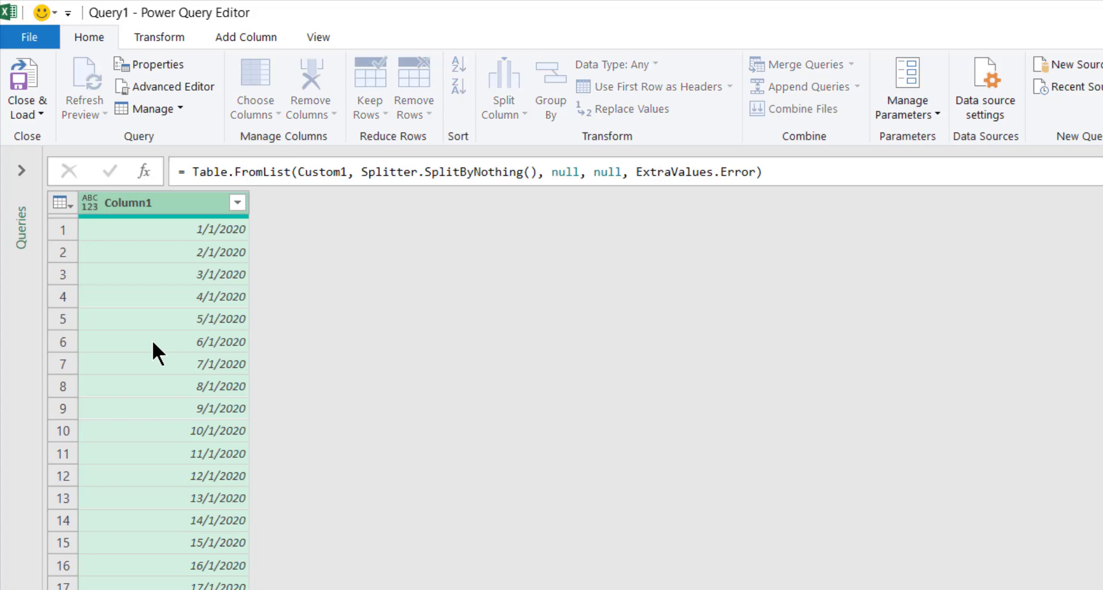
Step: Rename Column1 as Date
double_click(132, 202)
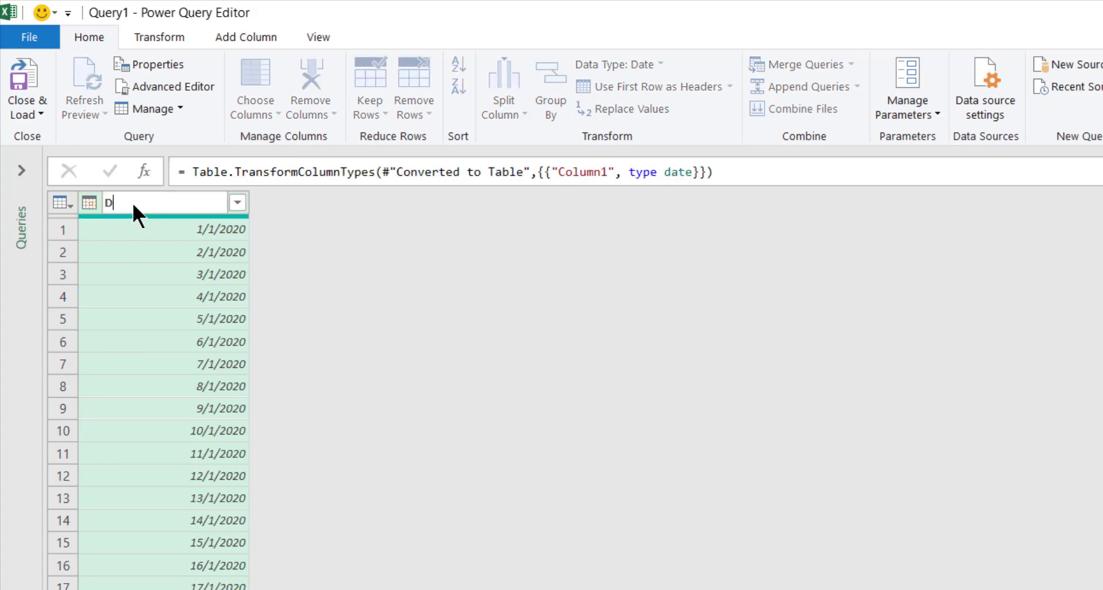
key(Return)
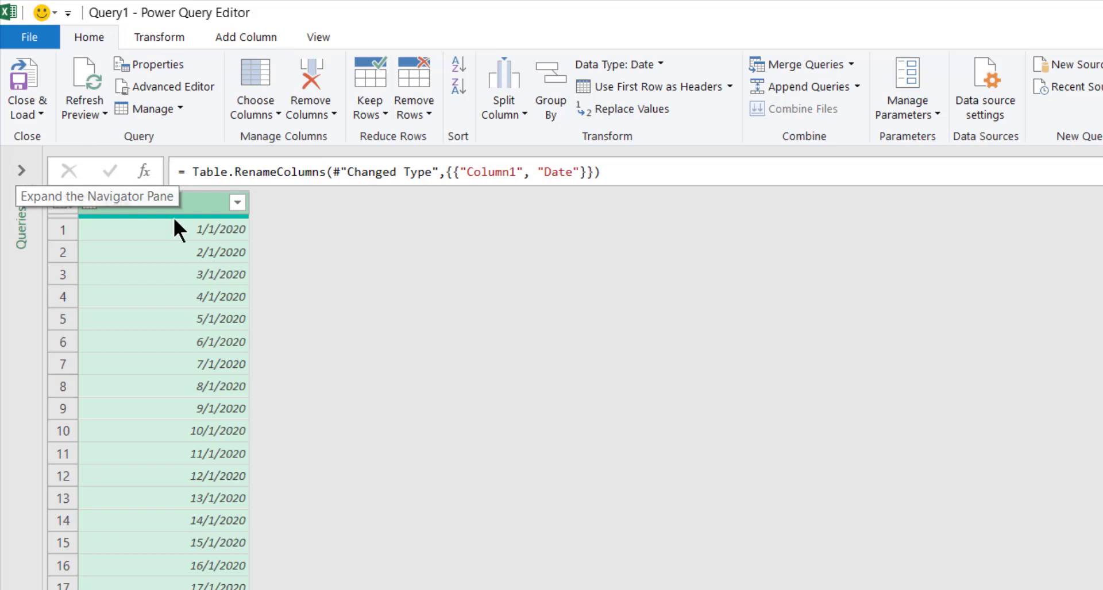
mouse_move(172, 217)
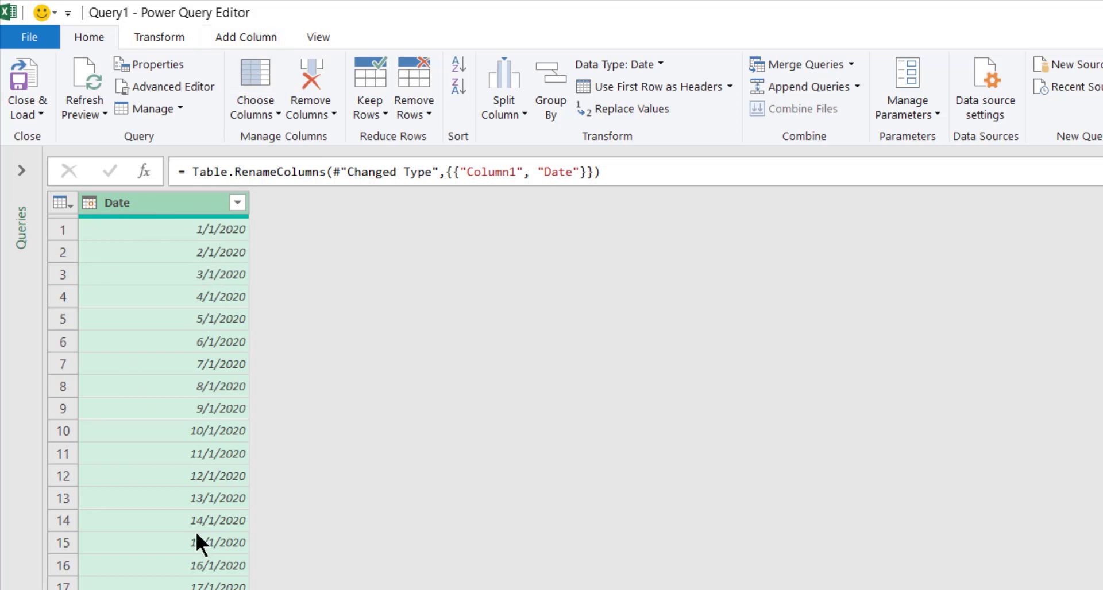
Step: Add a custom column that tests each row with the formula [Date]=#date(2020,7,22)
click(246, 35)
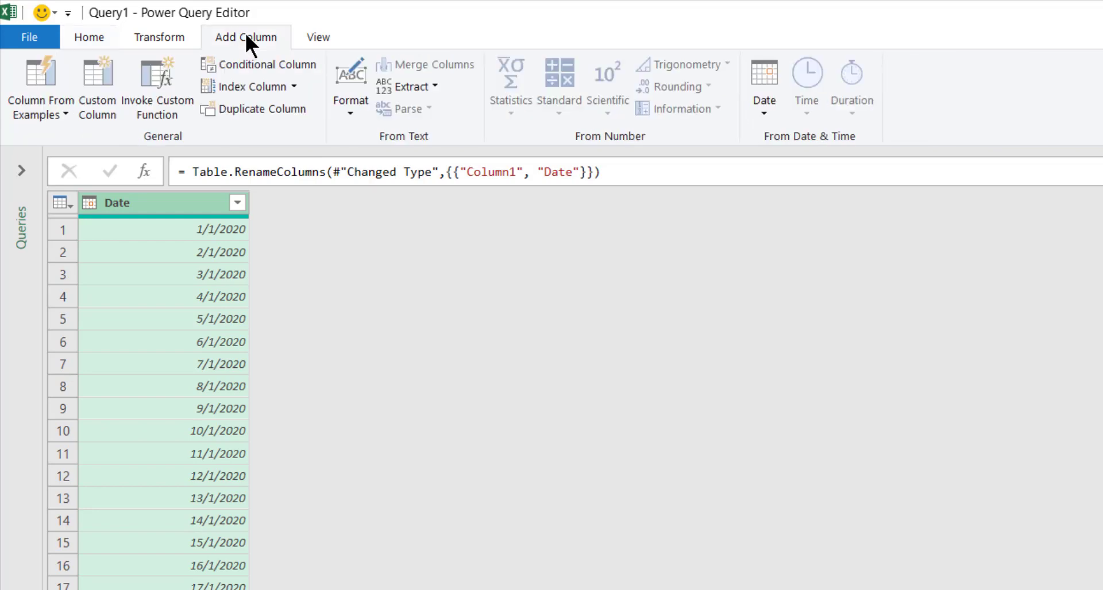
click(98, 70)
click(548, 397)
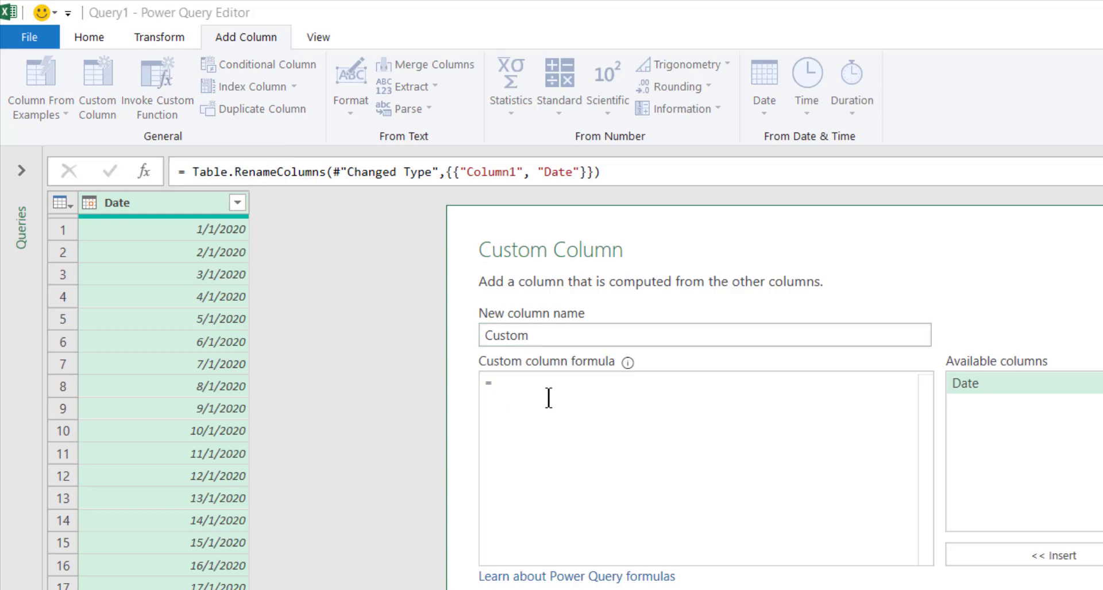
double_click(1000, 381)
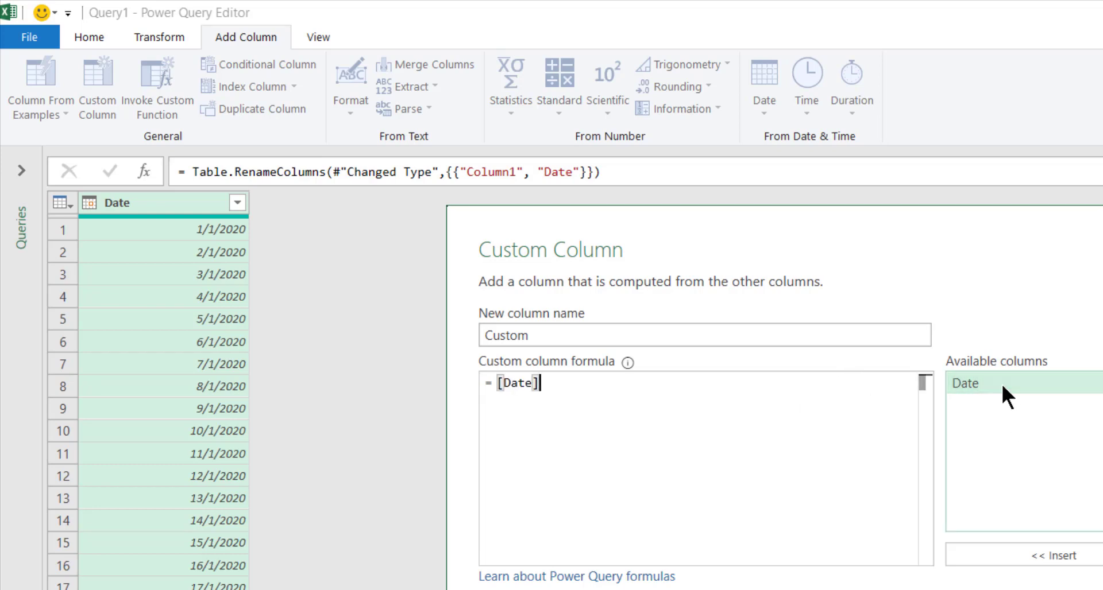
text(=#)
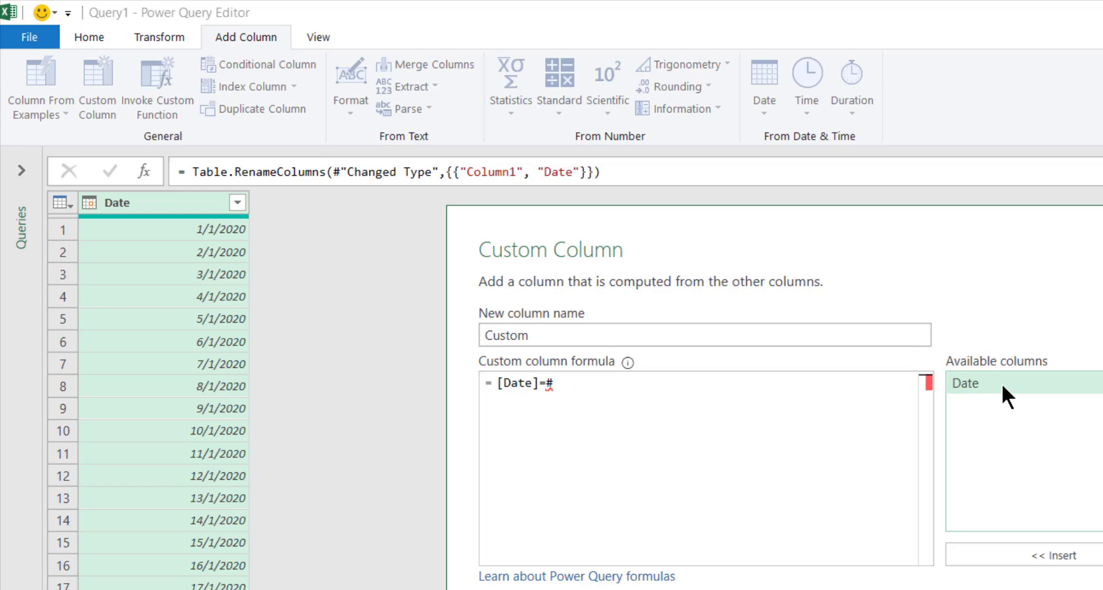
text(date(2020,)
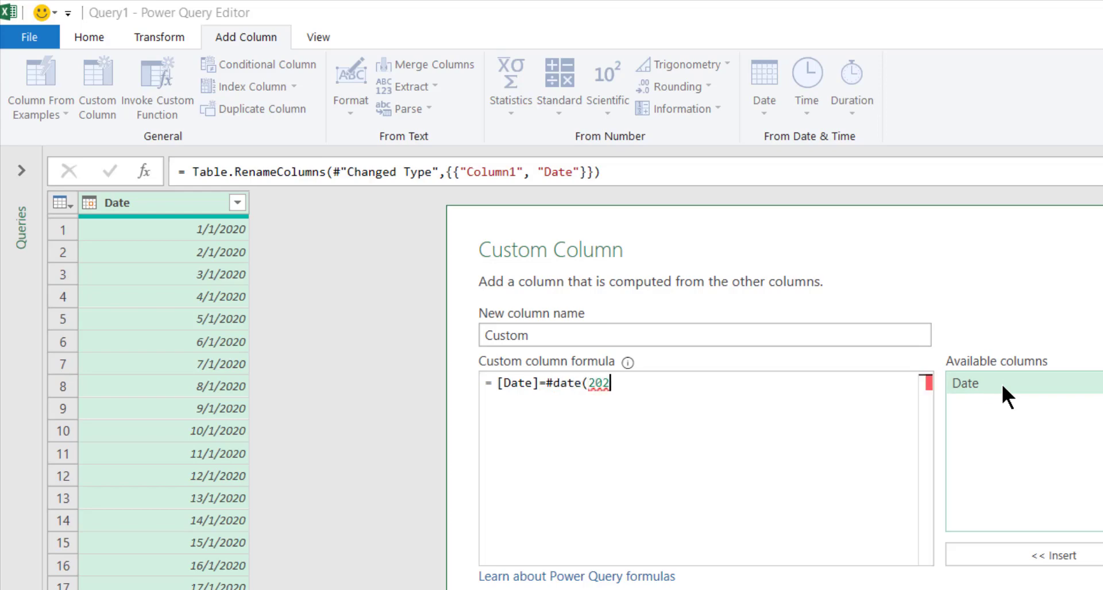
text(7,22))
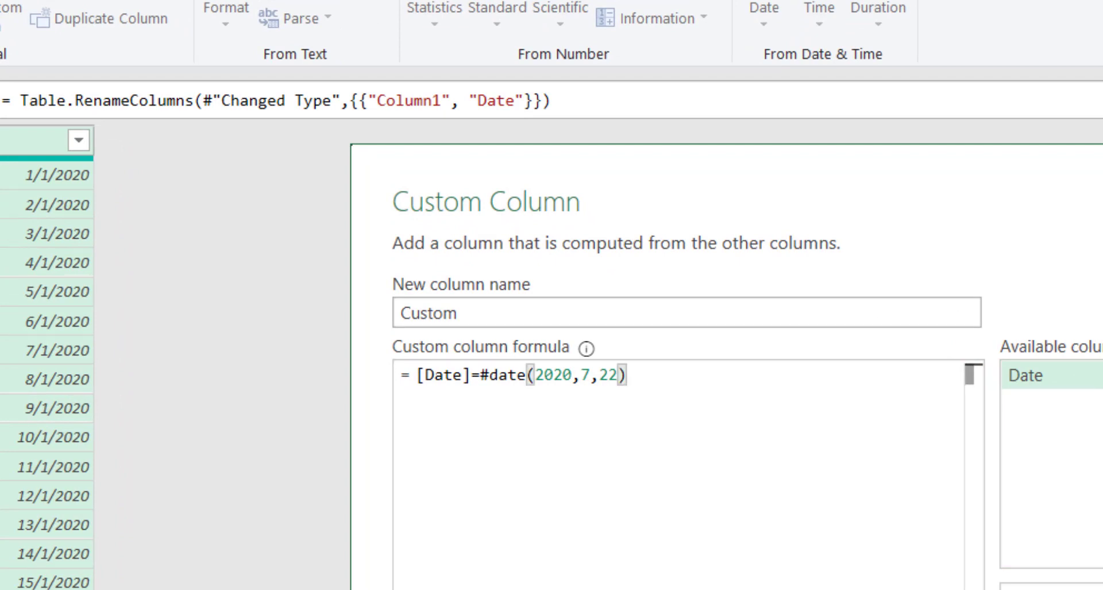
click(1102, 589)
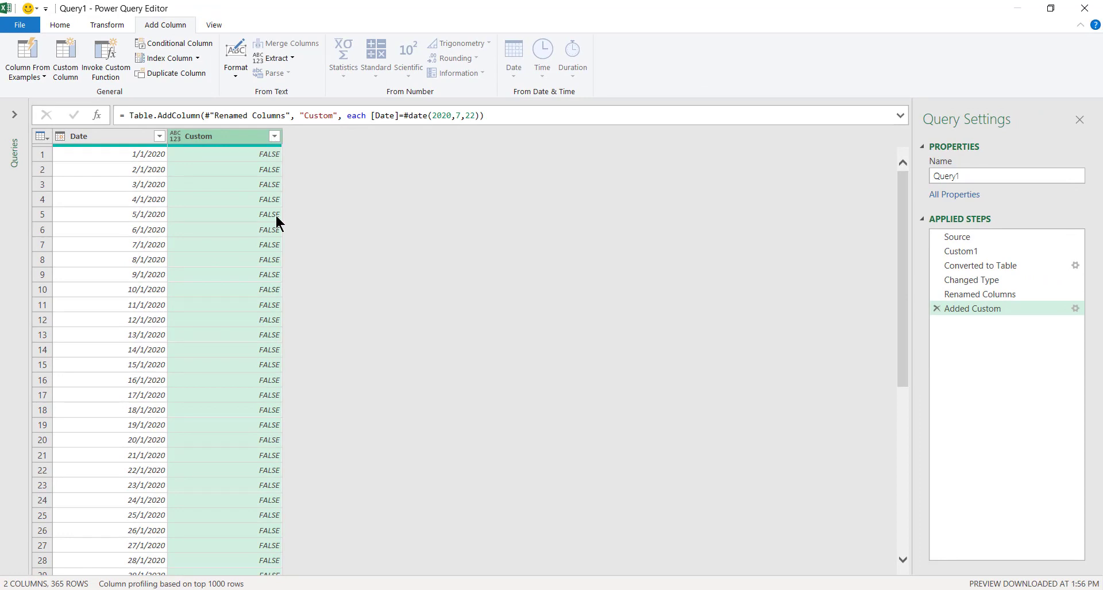
Step: Filter the Custom column to TRUE rows only to check the matching date, and clear the filter again
click(275, 136)
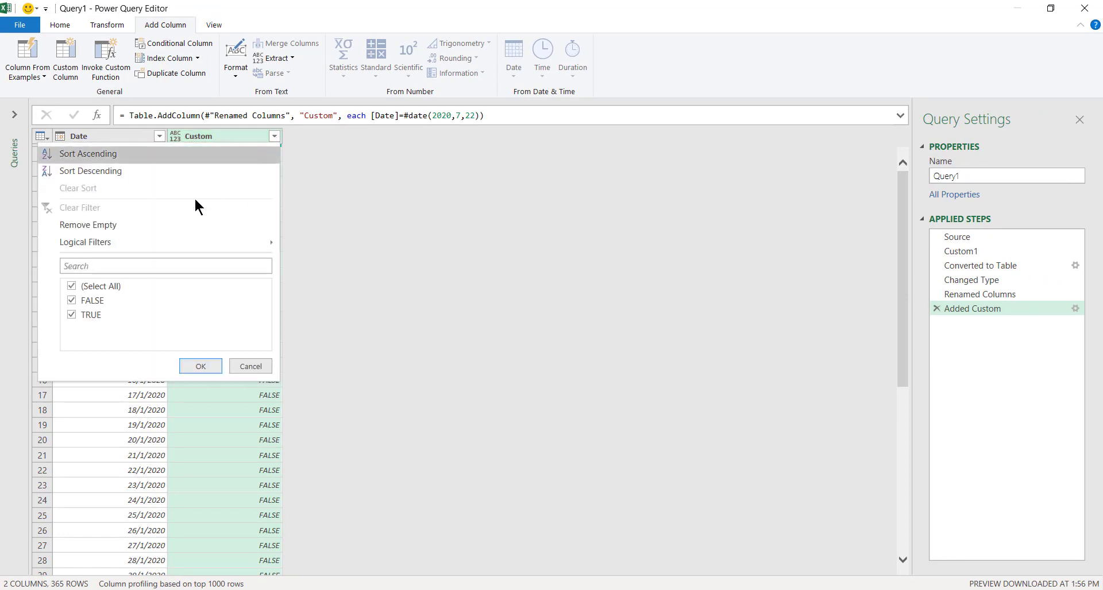
click(71, 286)
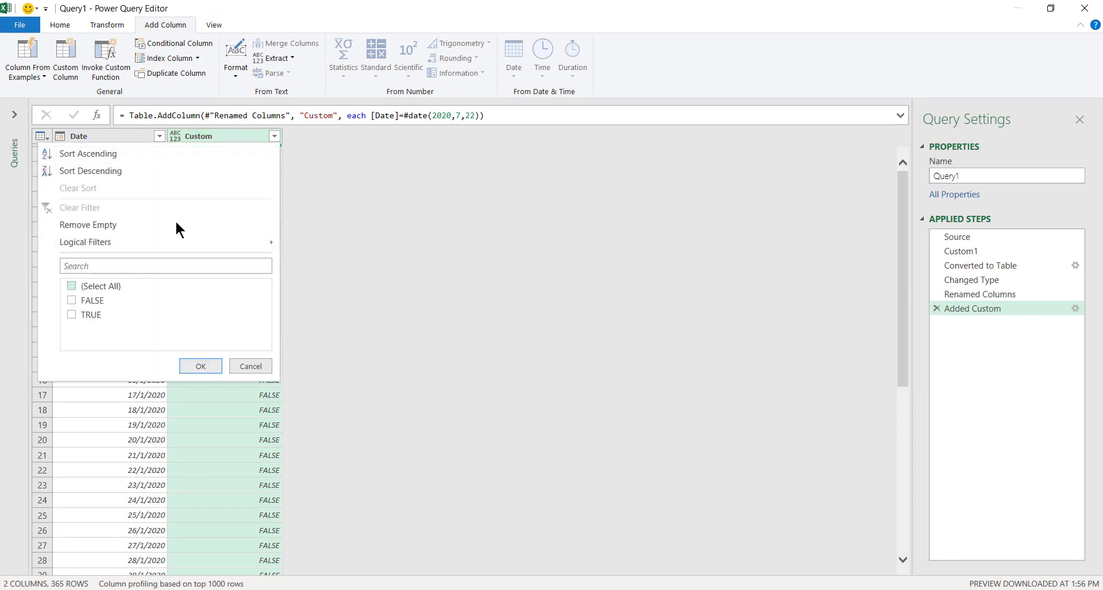
click(72, 314)
click(196, 367)
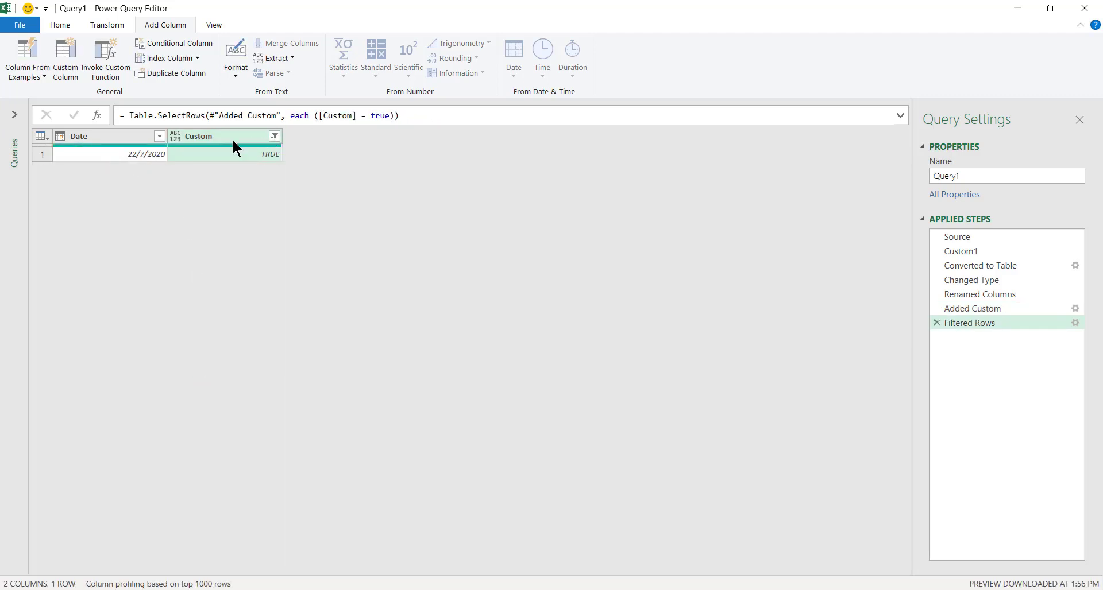
click(275, 136)
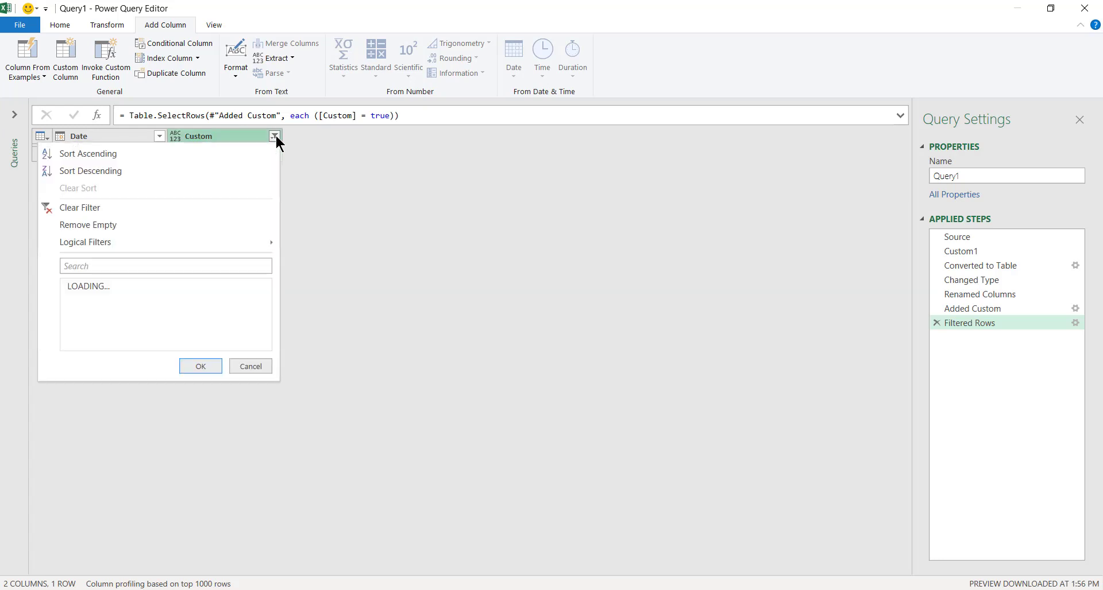
click(86, 207)
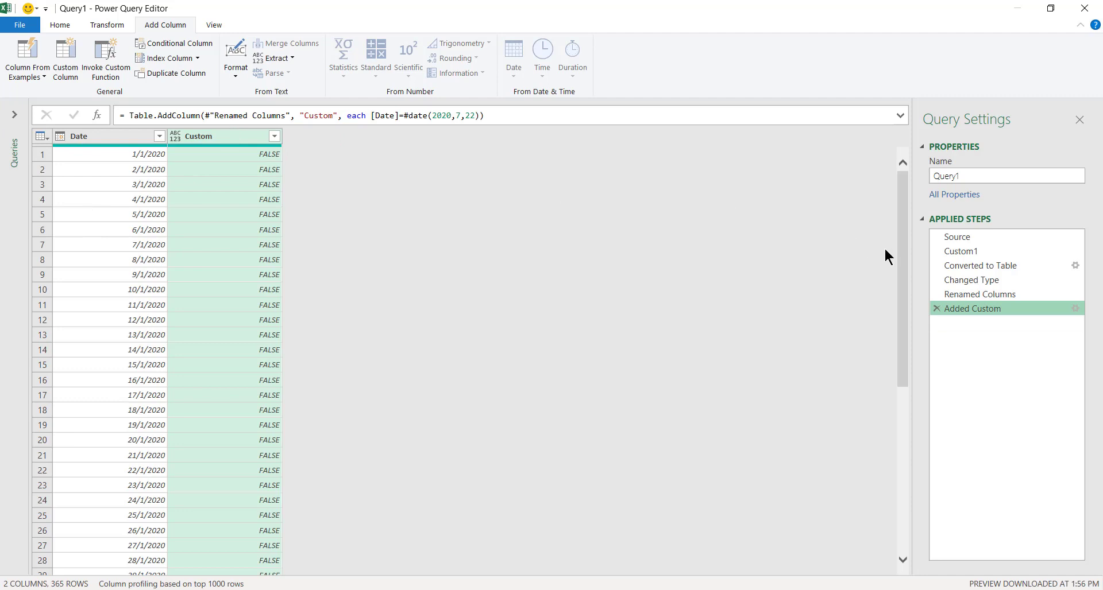
Step: Edit the Added Custom step's formula, inserting the Date.AddDays function with its opening parenthesis before #date(2020,7,22)
double_click(972, 310)
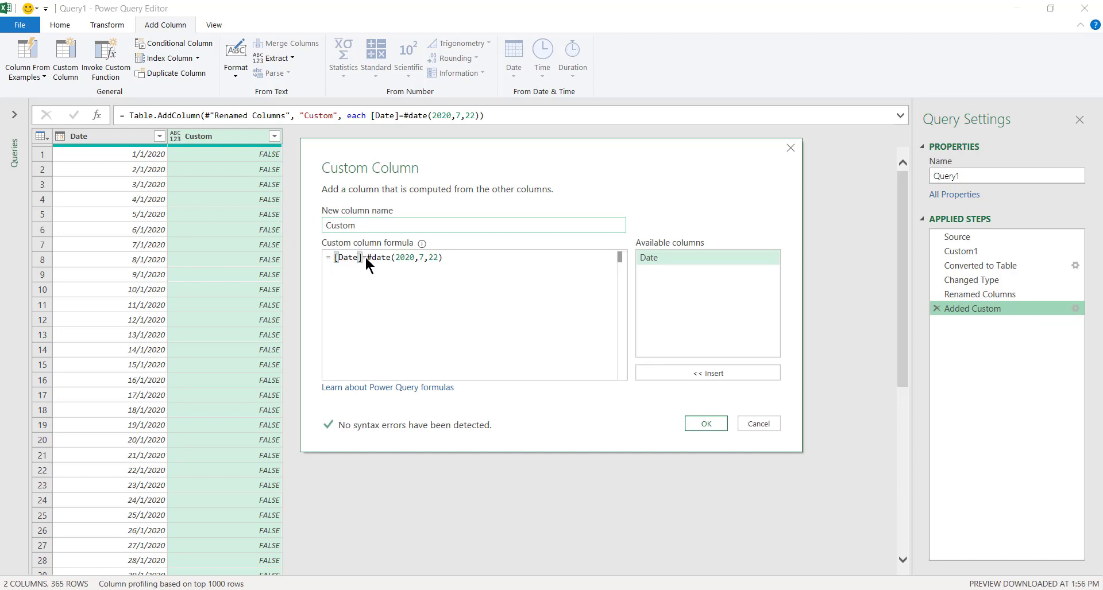
click(335, 259)
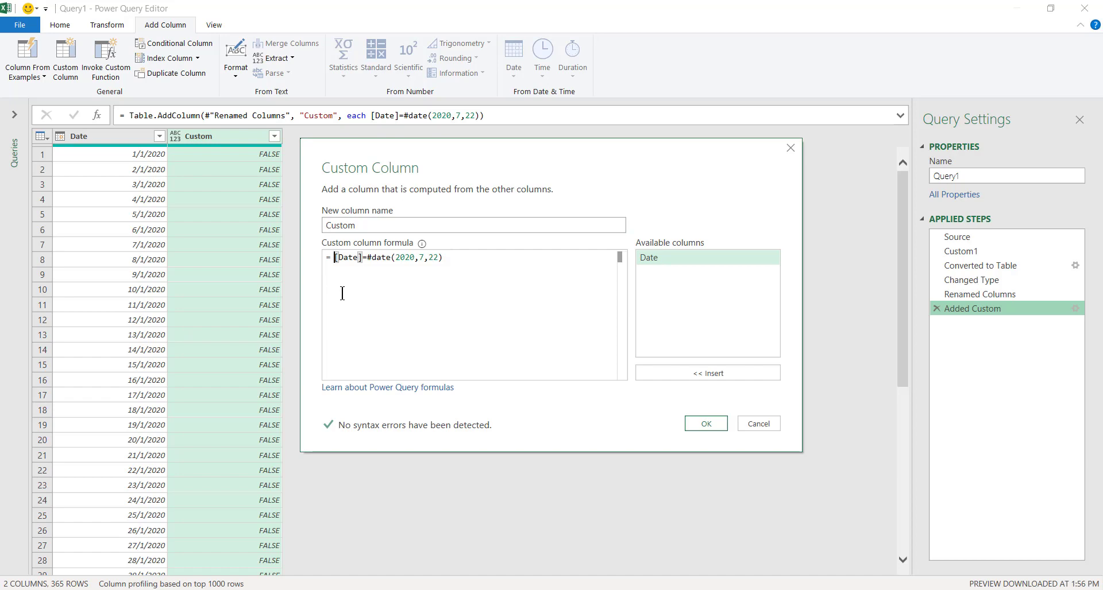
click(368, 260)
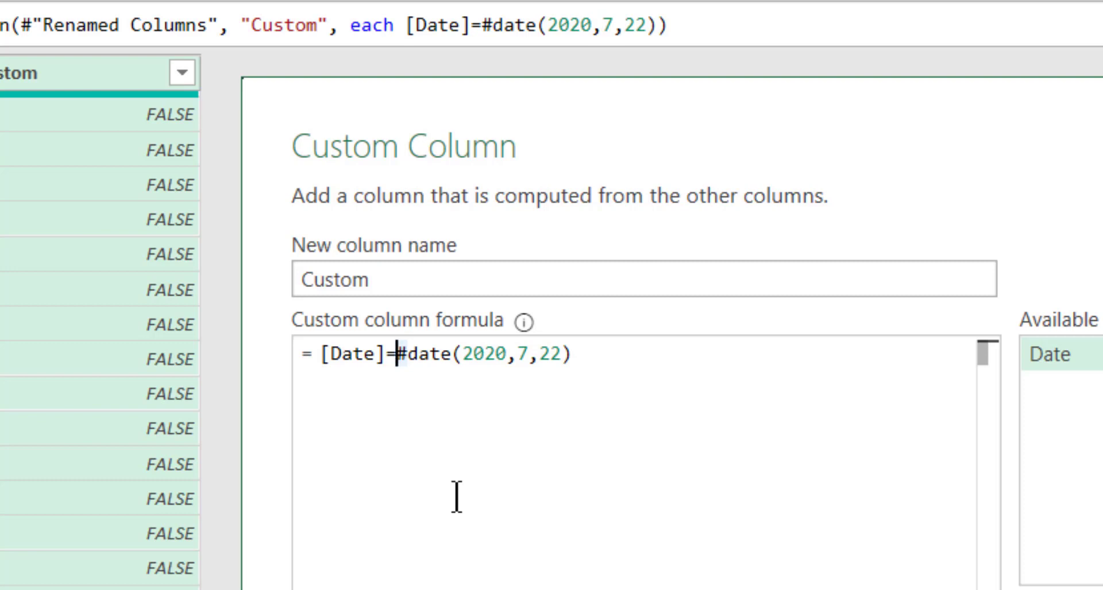
text(Add)
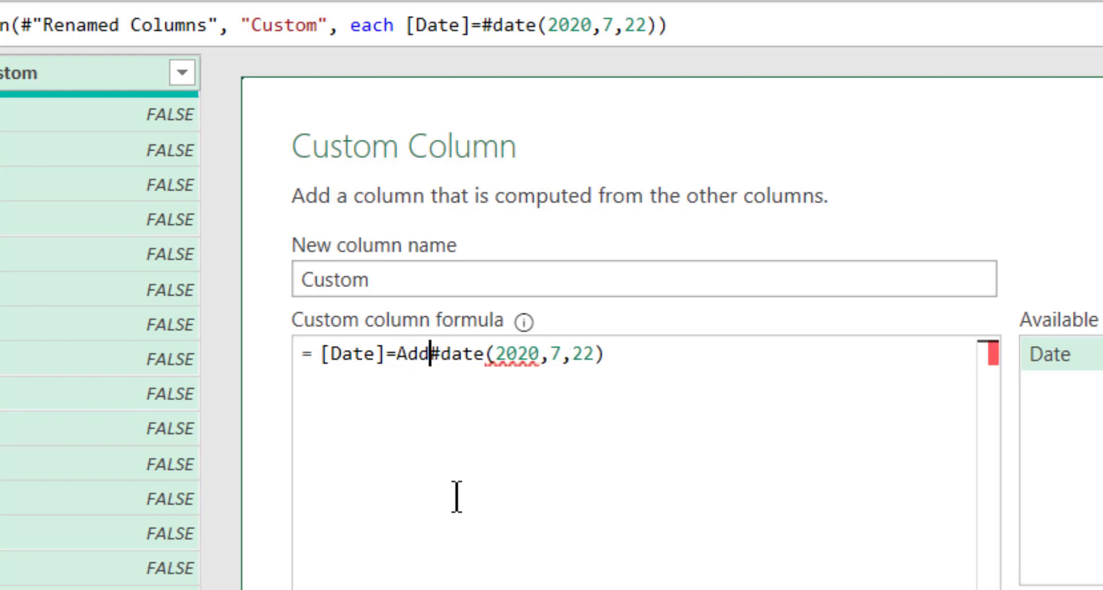
key(BackSpace)
key(BackSpace)
key(BackSpace)
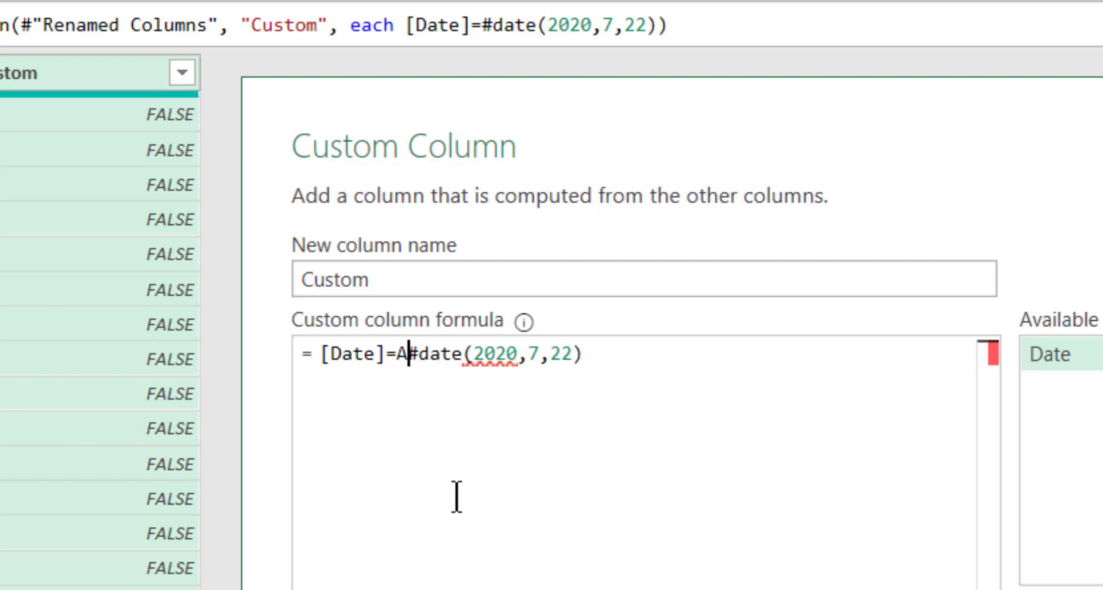
text(Date.)
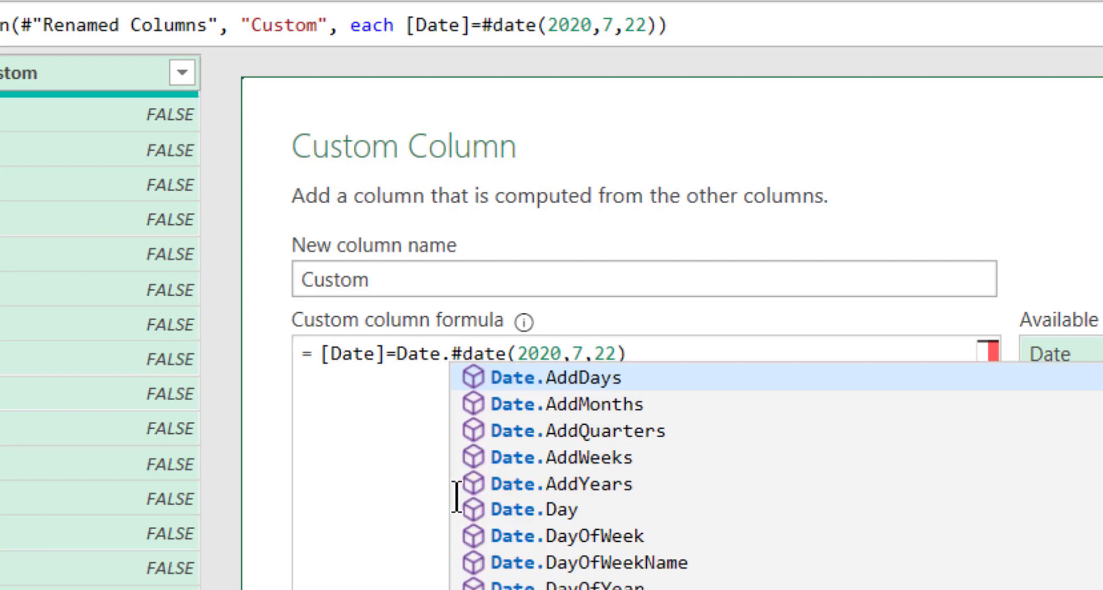
text(AddDays()
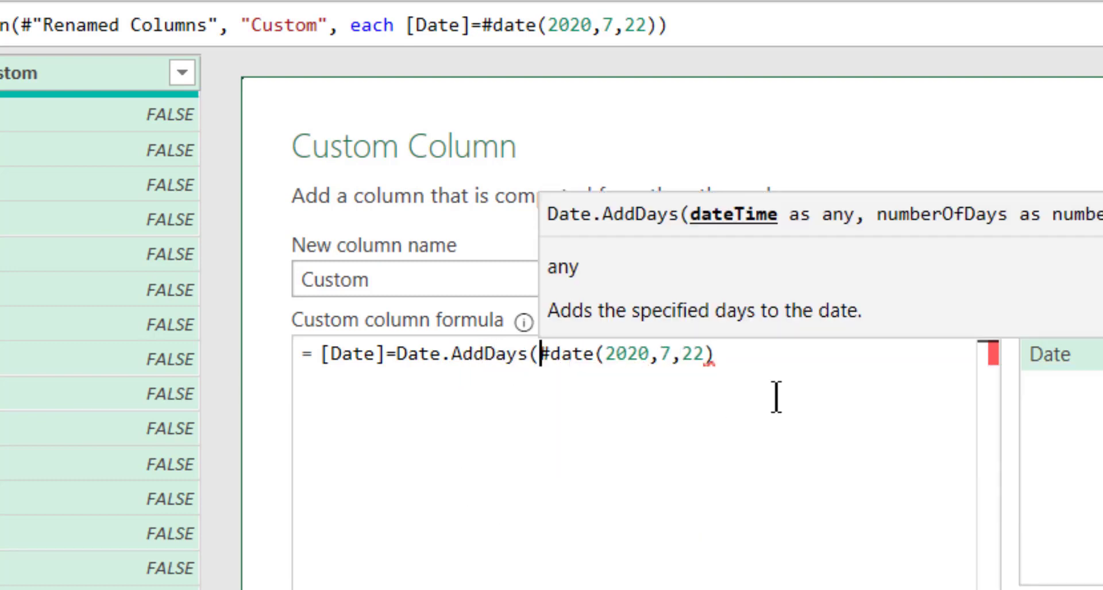
Step: Complete Date.AddDays with -7 as the number of days and apply the custom column formula
click(791, 364)
text(,)
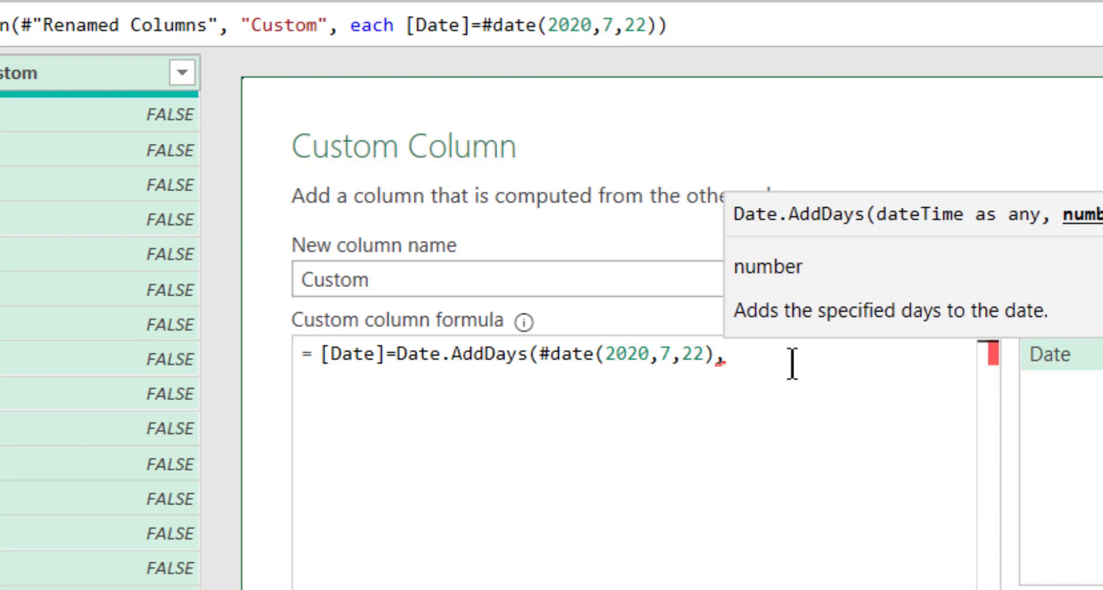
text(1)
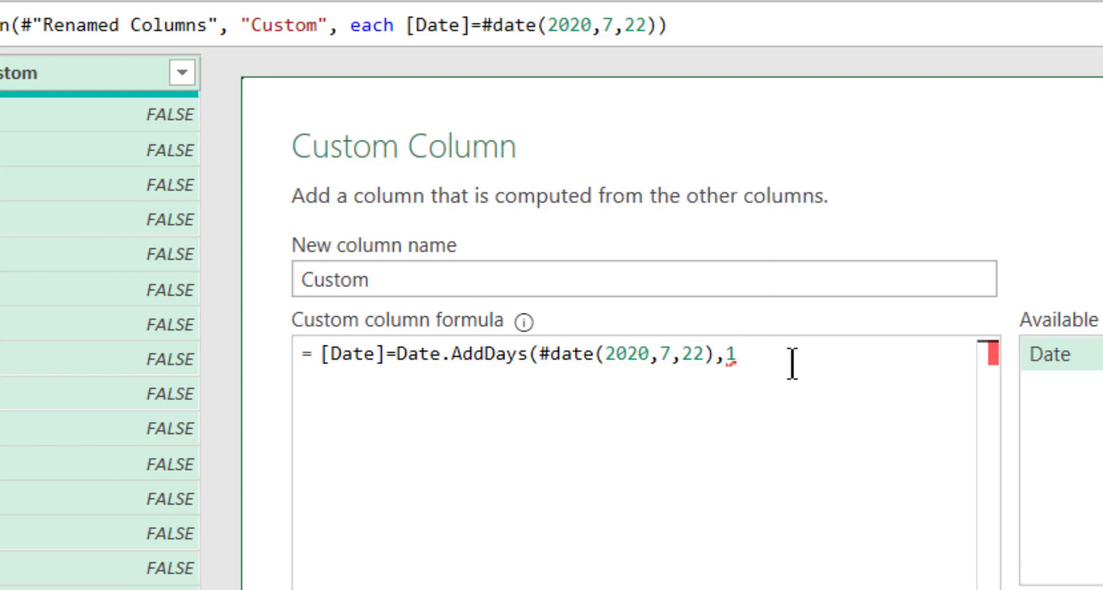
key(BackSpace)
text(-7)
key(BackSpace)
text())
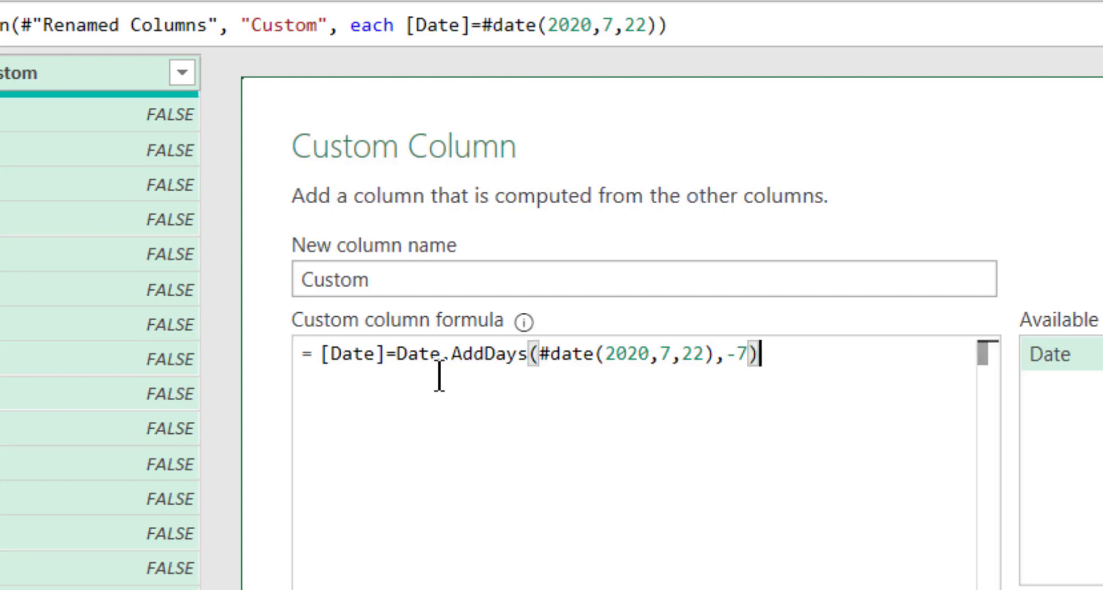
click(1102, 589)
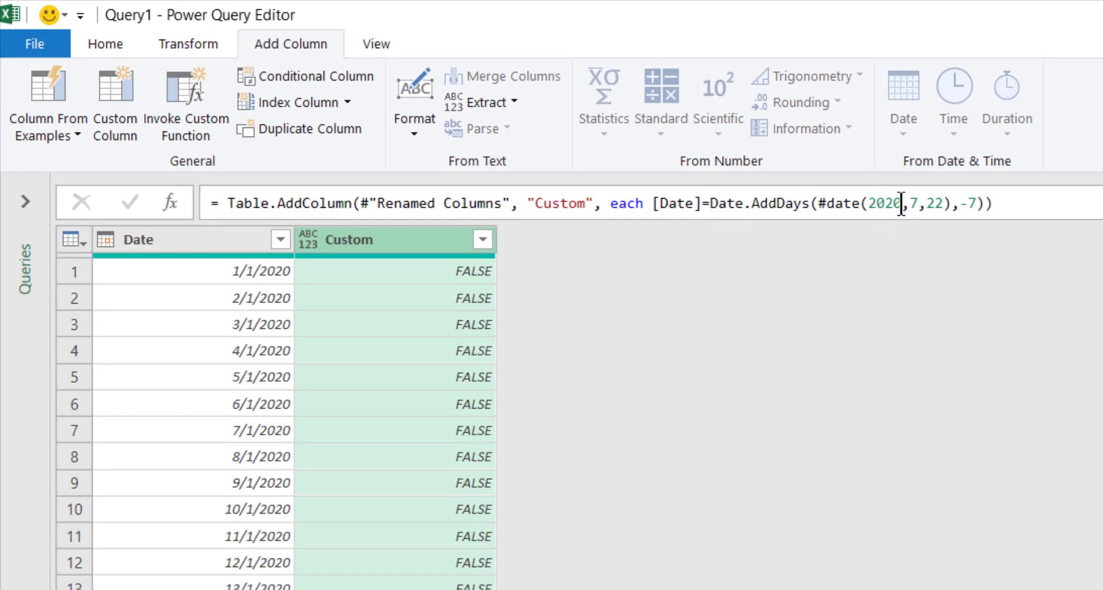
Step: Filter the Custom column to TRUE rows only to check which date matches
click(482, 239)
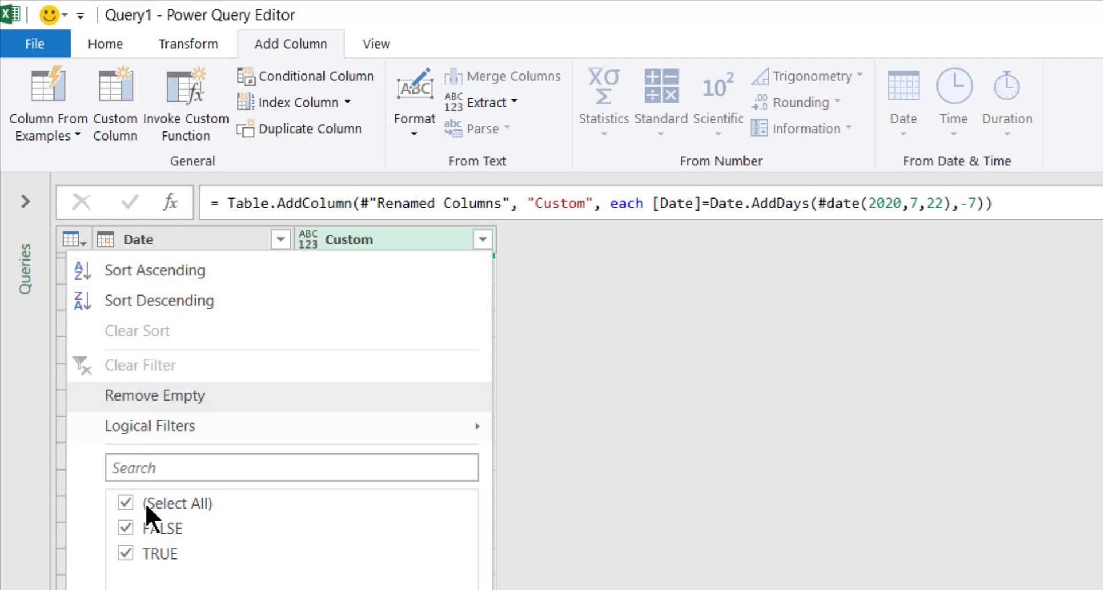
click(125, 503)
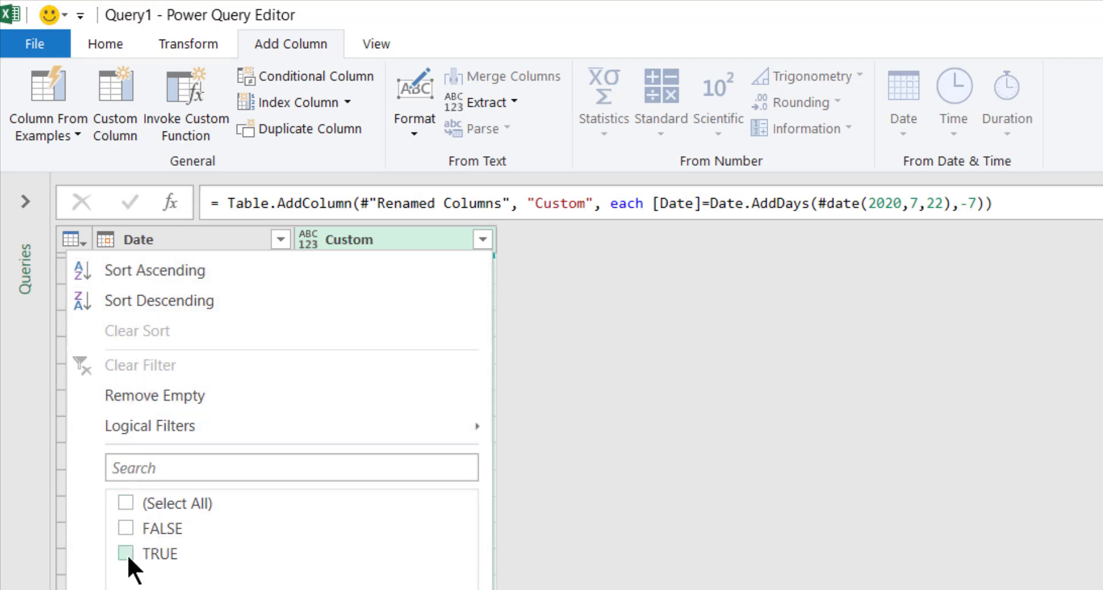
click(127, 553)
click(384, 589)
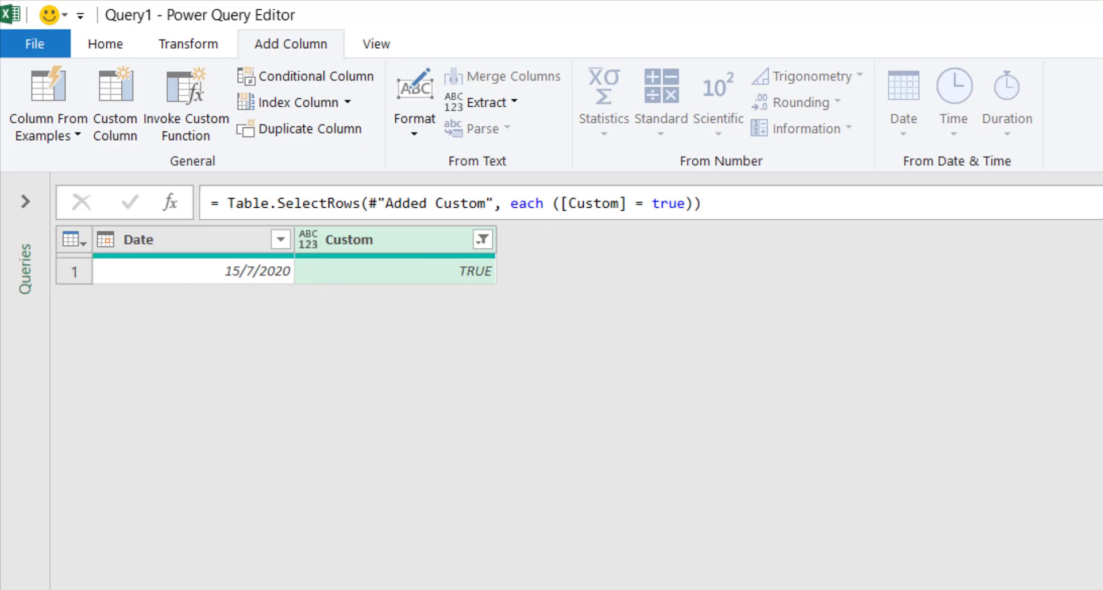
Step: Edit the Added Custom formula so [Date] is compared with >= against Date.AddDays(#date(2020,7,22),-7)
click(1005, 309)
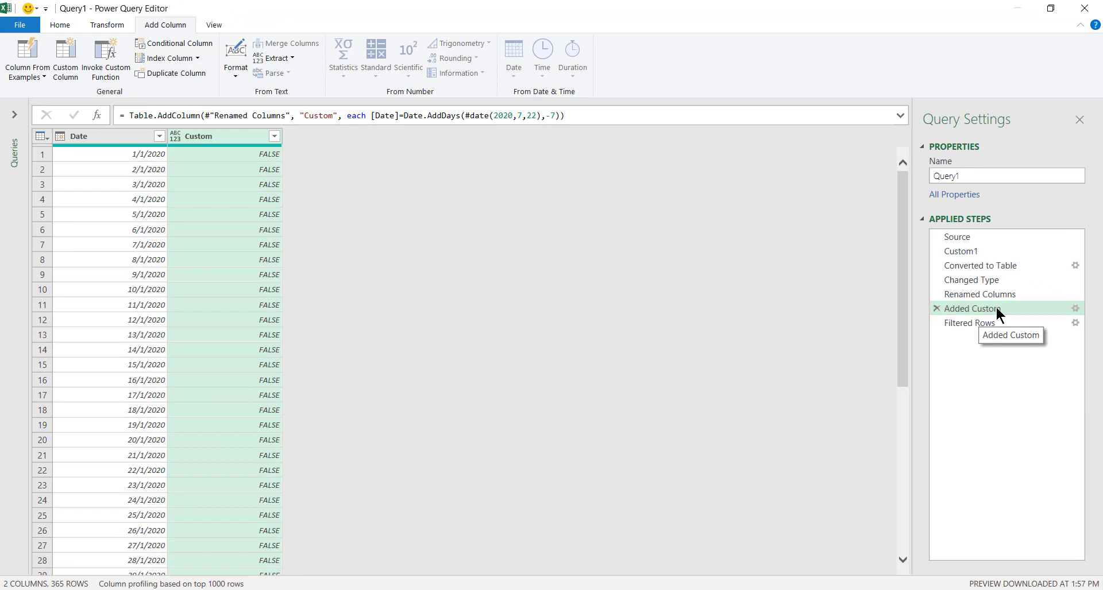
double_click(995, 309)
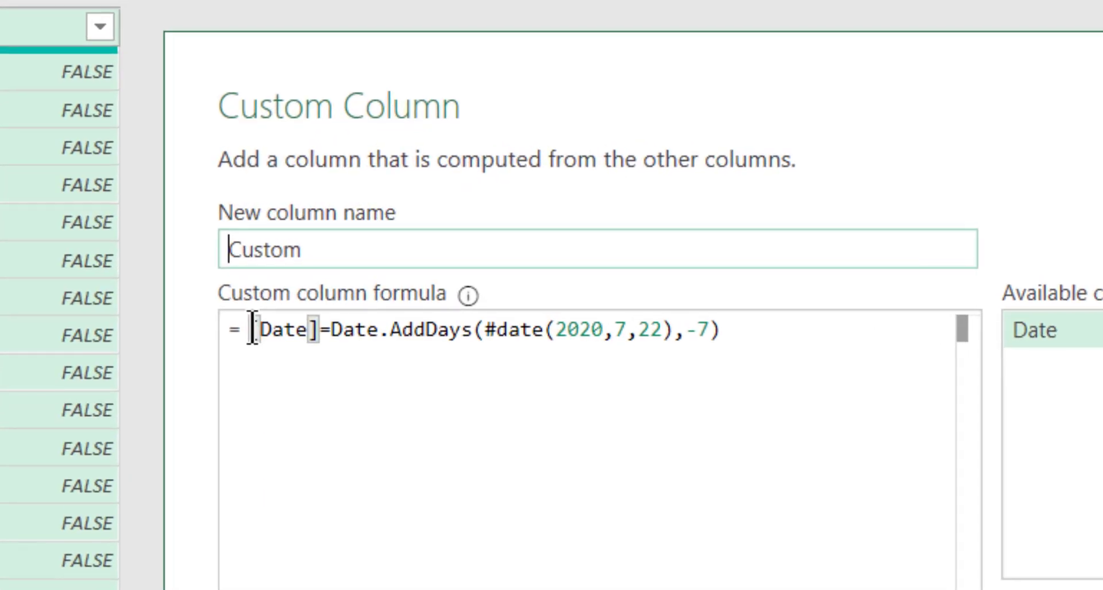
click(263, 319)
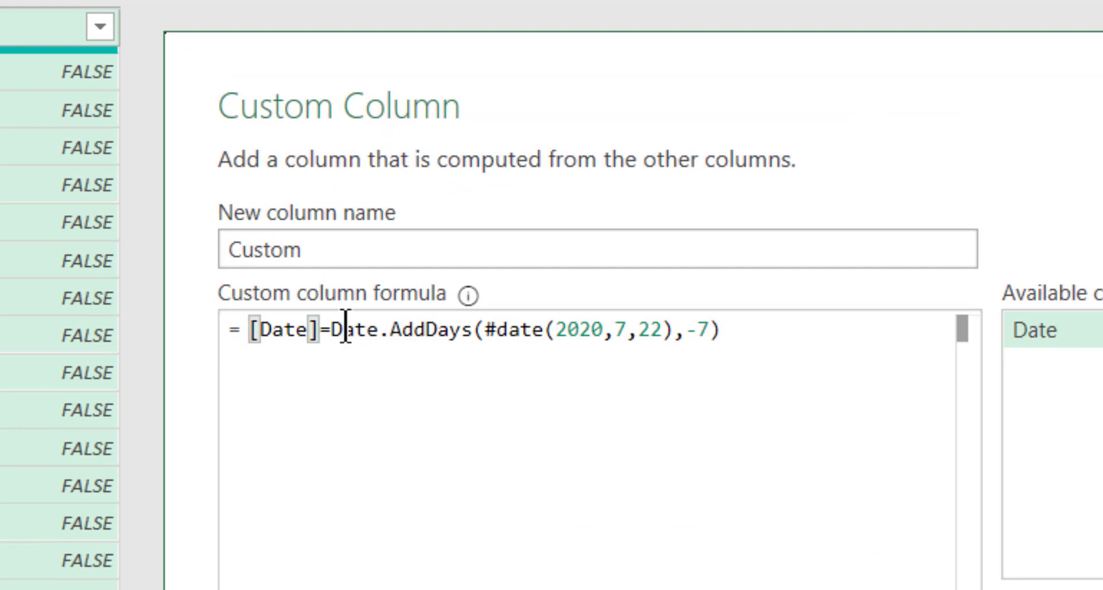
click(320, 331)
key(Delete)
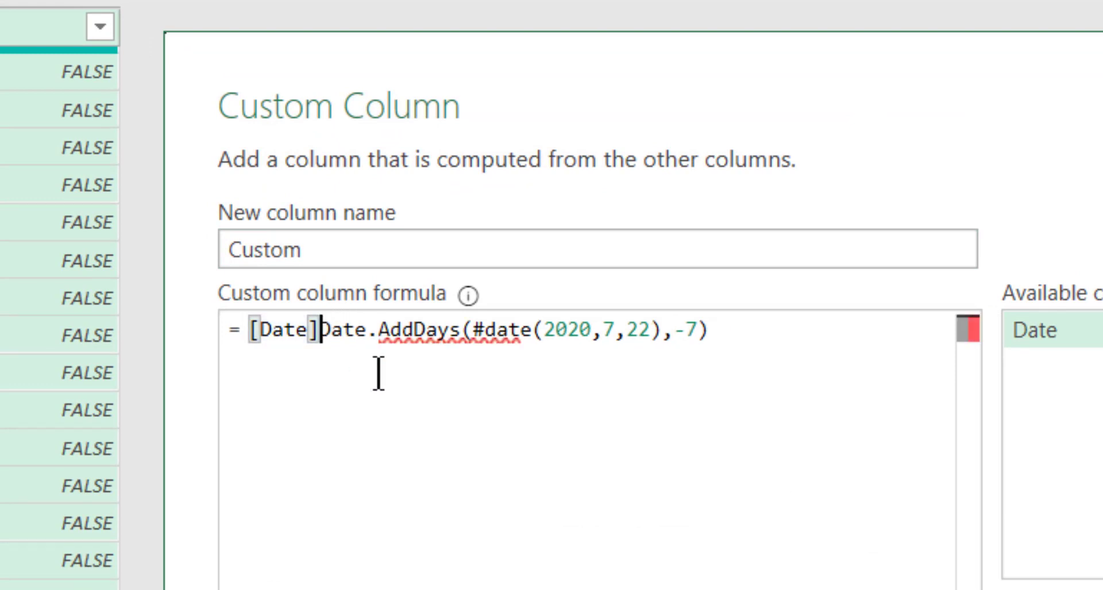
text(>=)
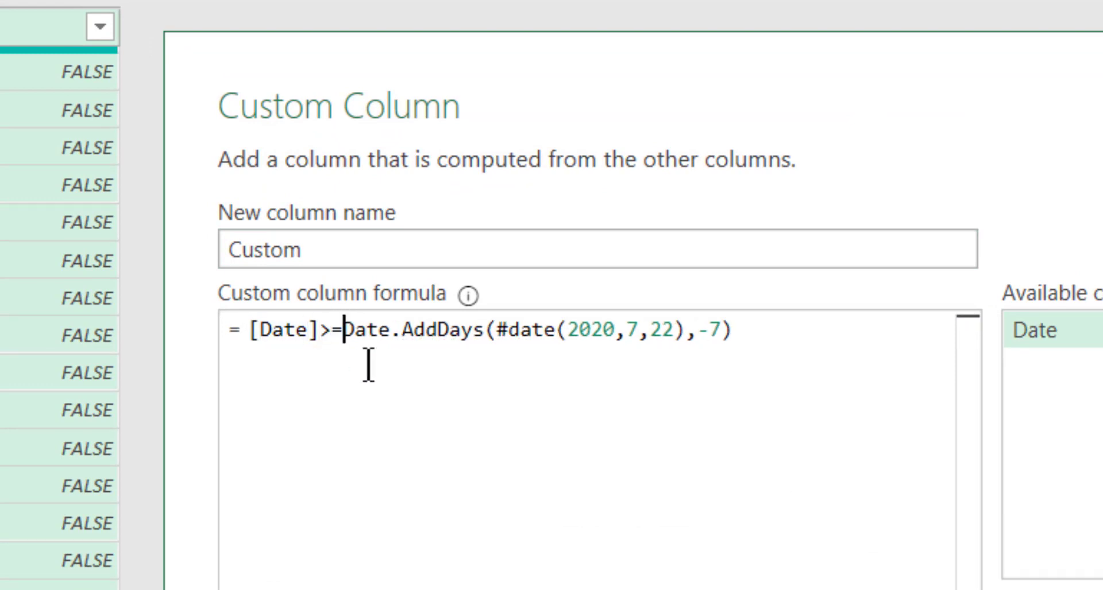
Step: Append a second condition to the formula with "and", requiring [Date] to be less than the date 2020,7,22
click(870, 363)
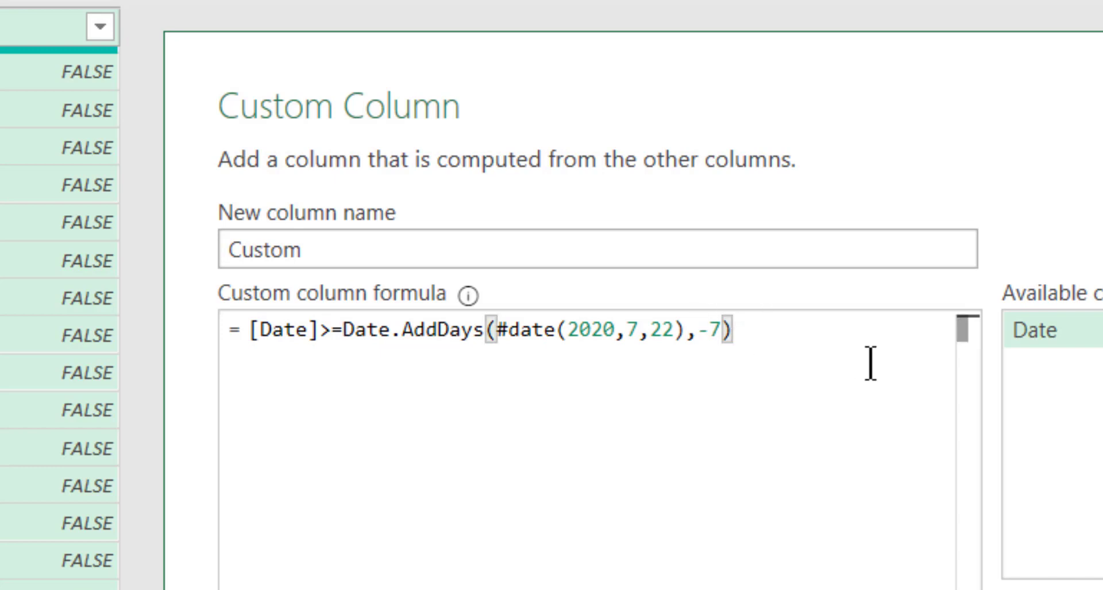
text(and)
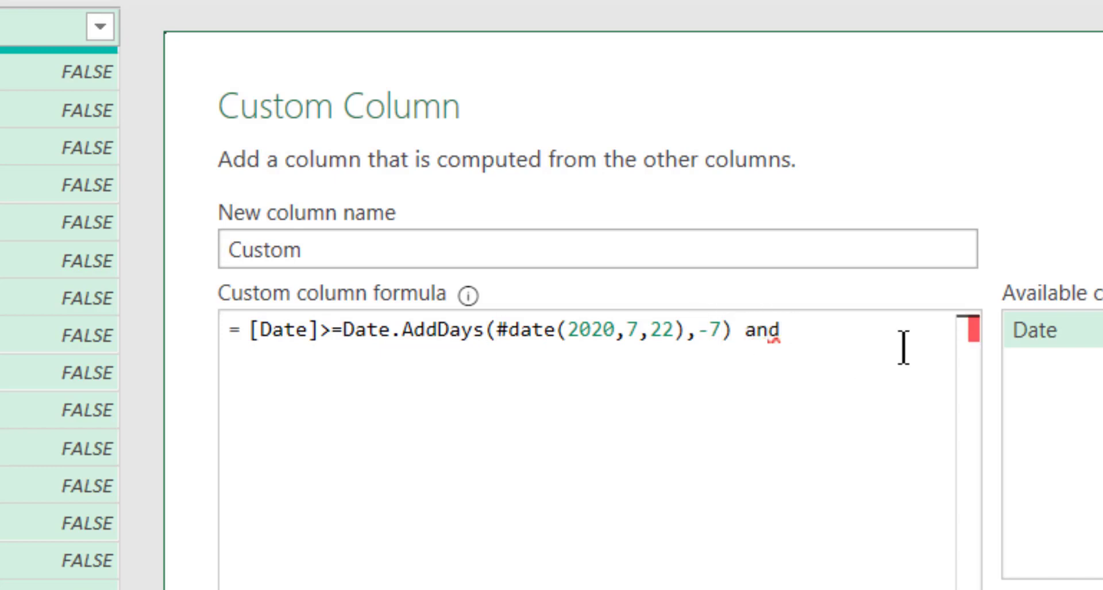
double_click(1032, 336)
text(< )
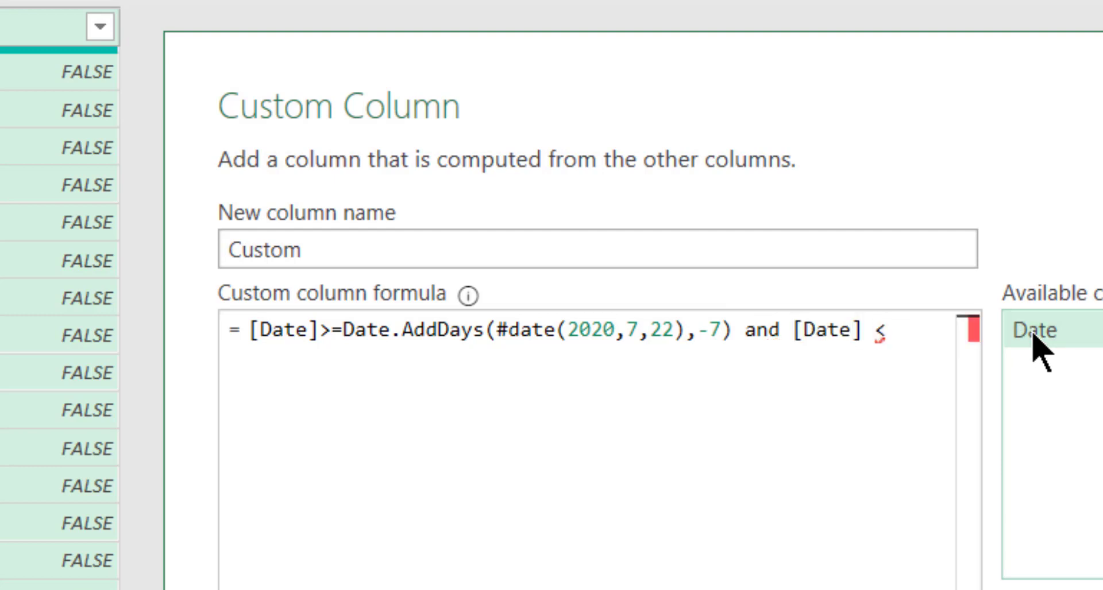
text(#(dae)
key(BackSpace)
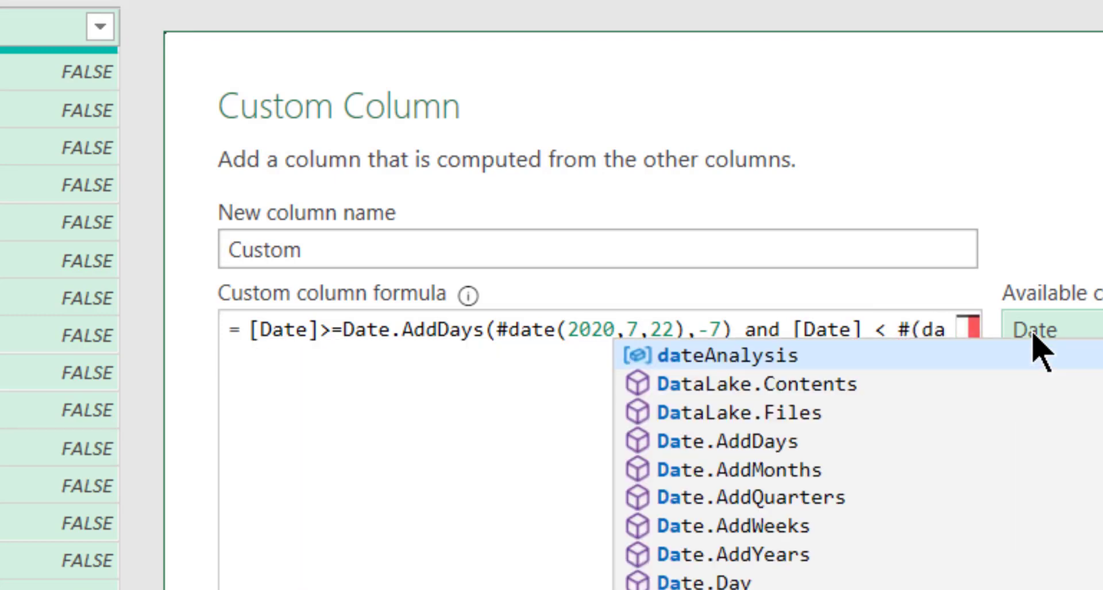
text(te(2020,)
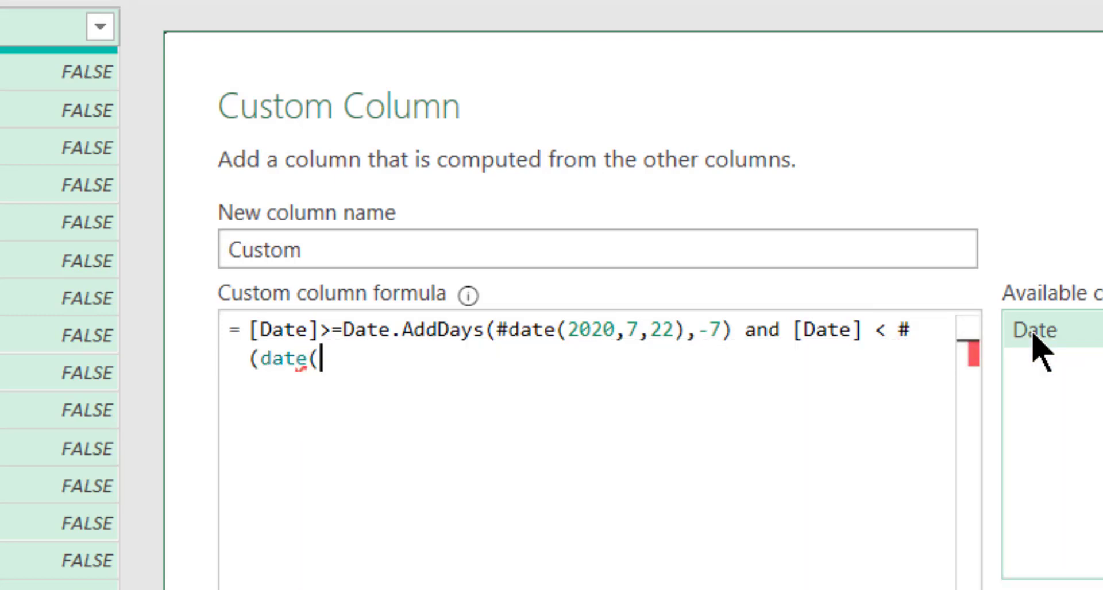
text(7,22))
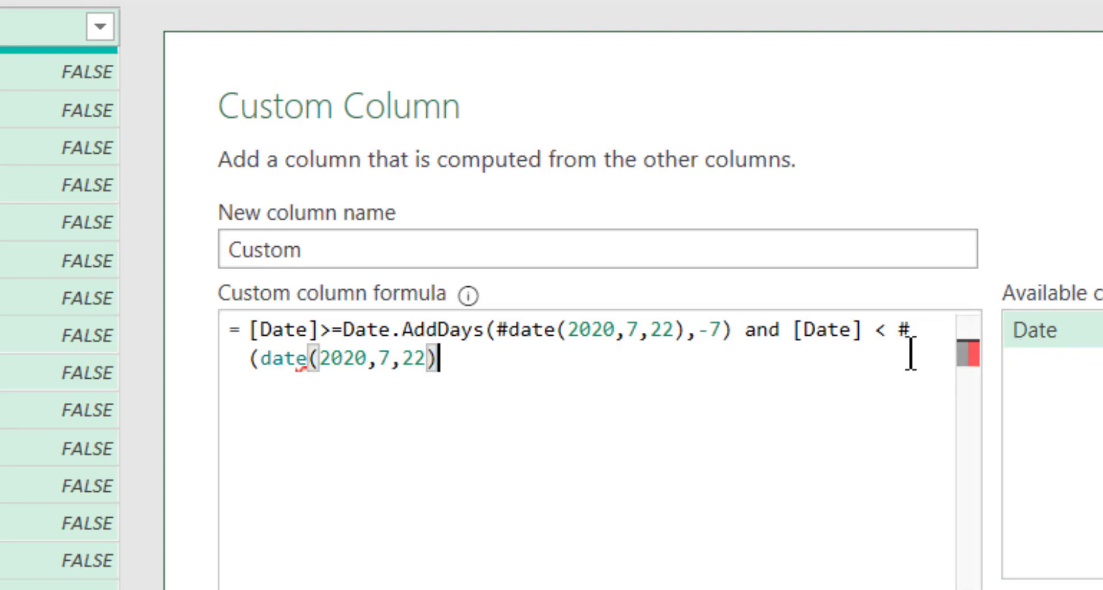
Step: Remove the stray opening parenthesis so the second condition reads [Date] < #date(2020,7,22), and apply the formula
click(271, 359)
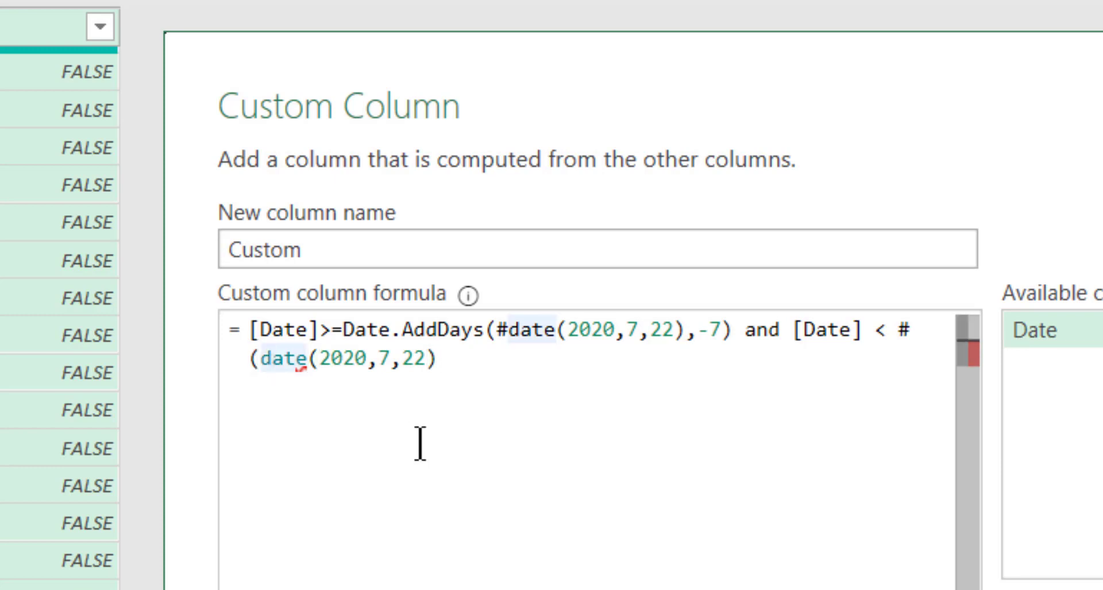
key(End)
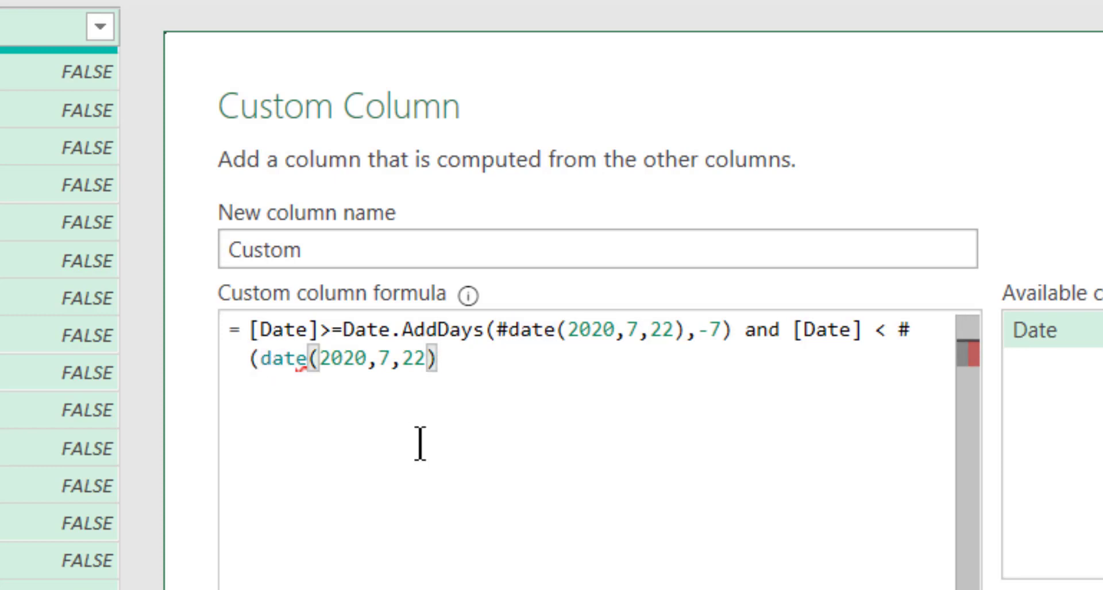
click(257, 359)
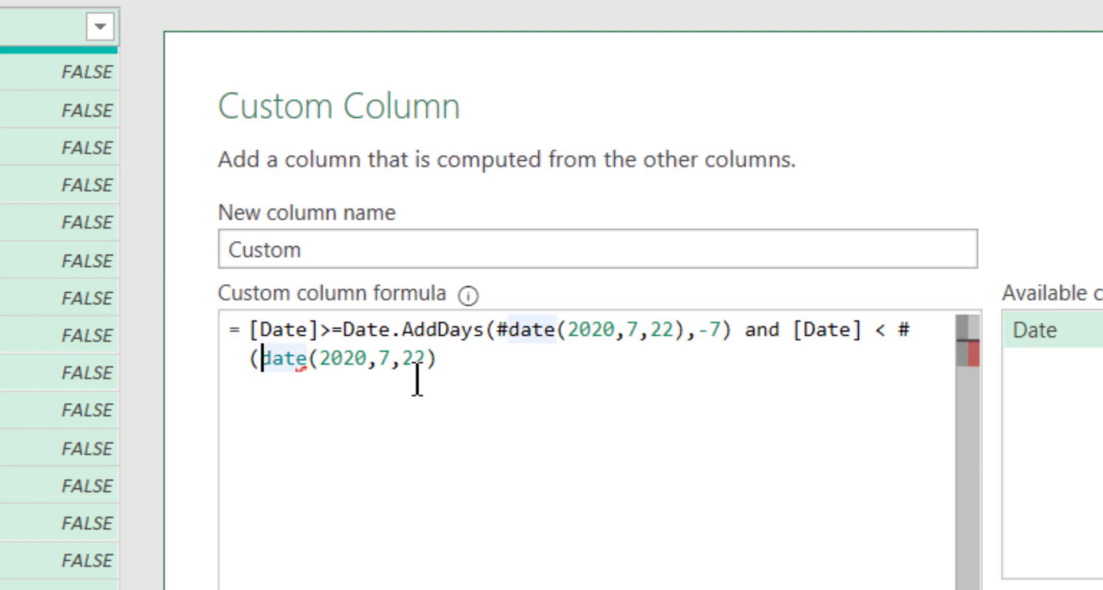
key(BackSpace)
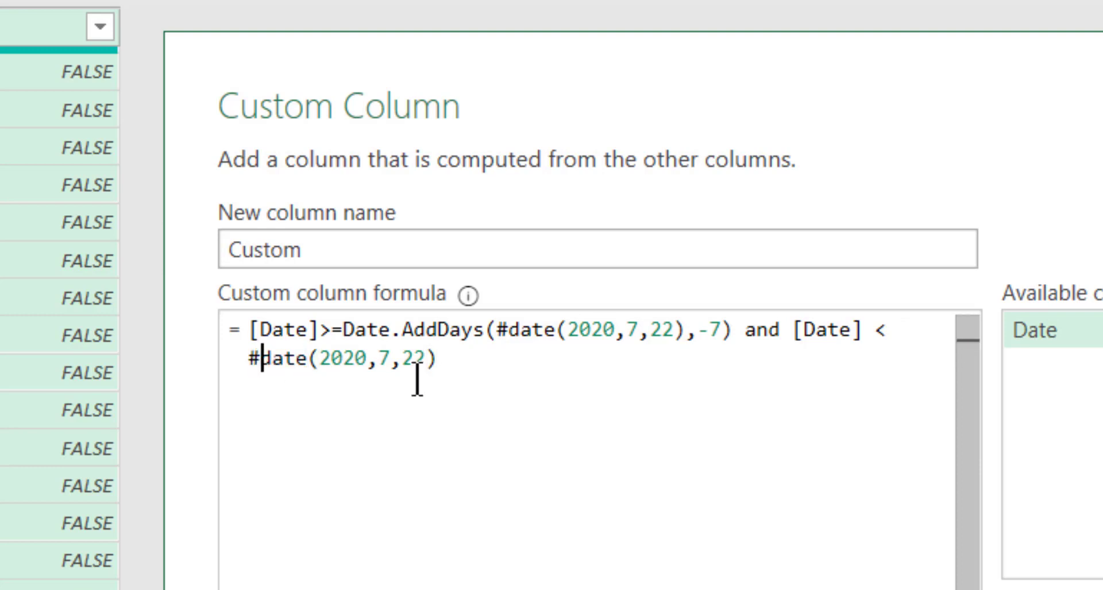
click(468, 360)
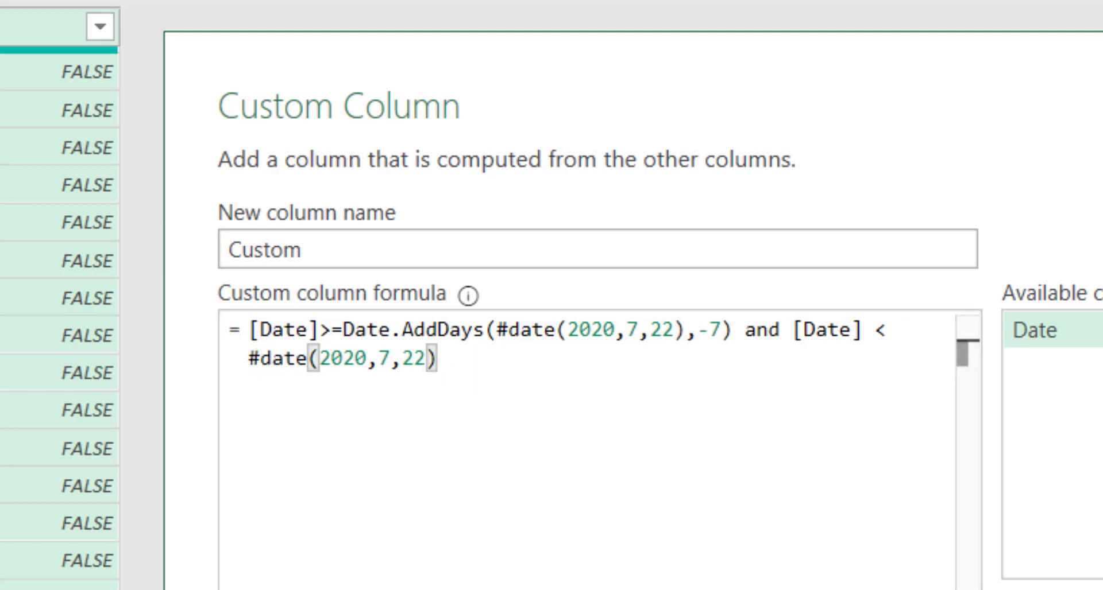
key(Return)
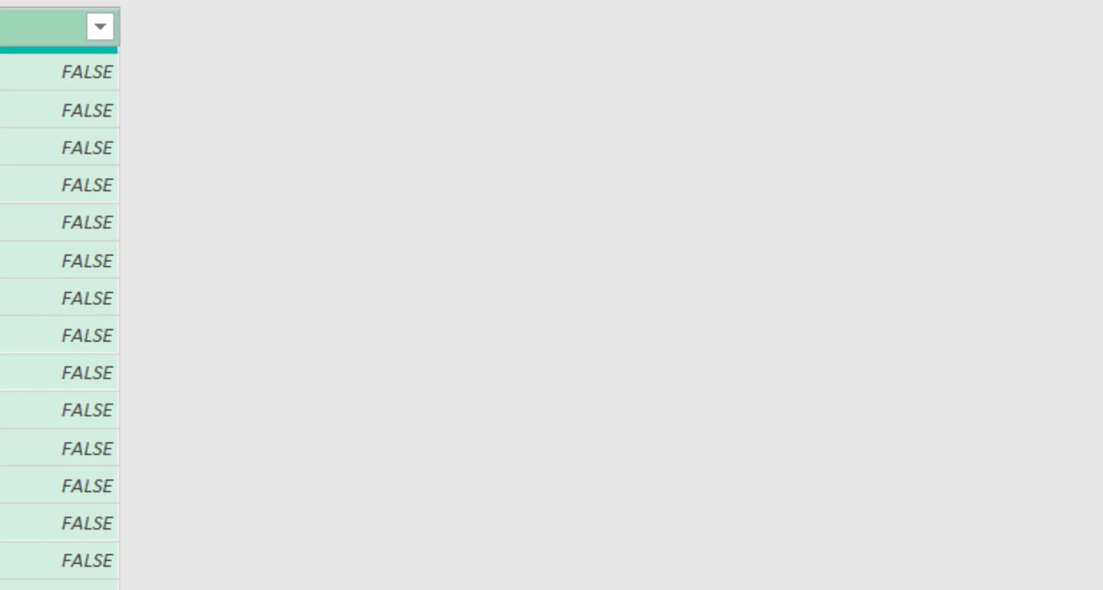
Step: Filter the Custom column to TRUE rows only and delete the older Filtered Rows step from the query
click(101, 27)
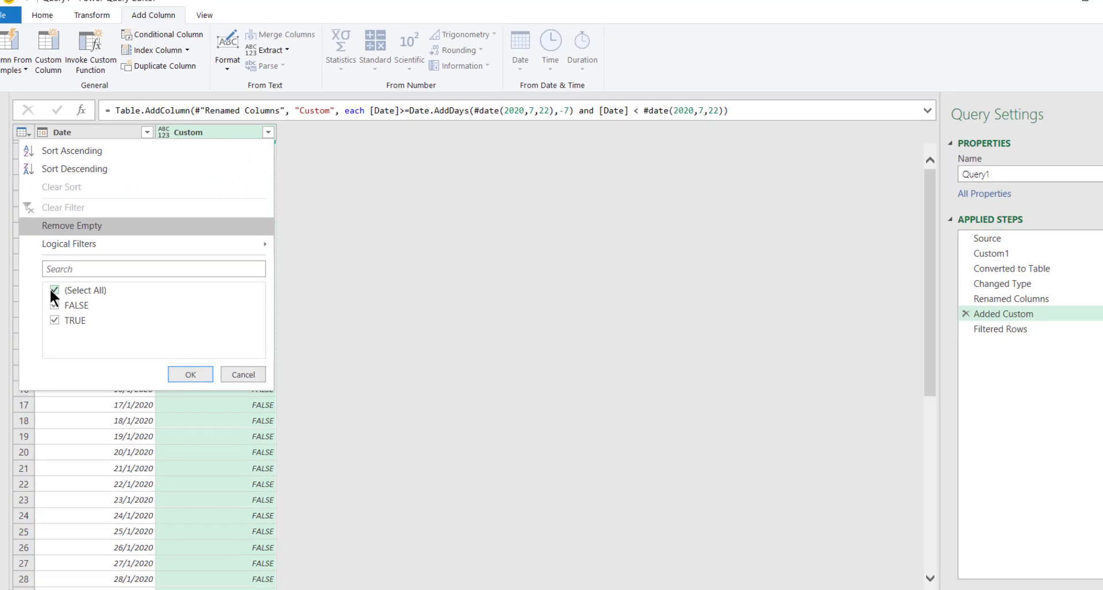
click(71, 286)
click(192, 366)
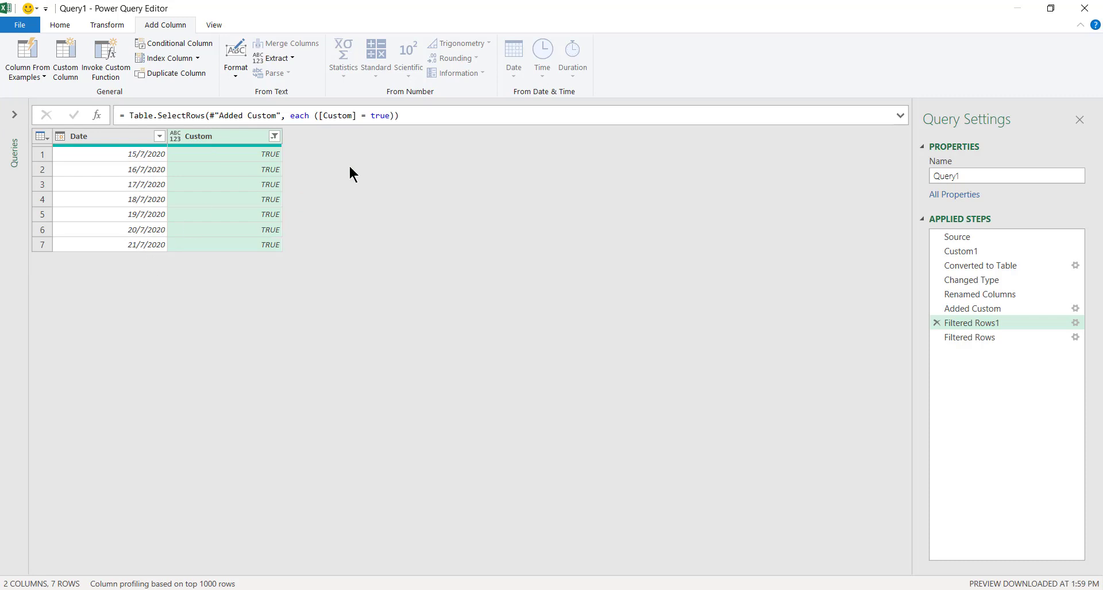
click(936, 338)
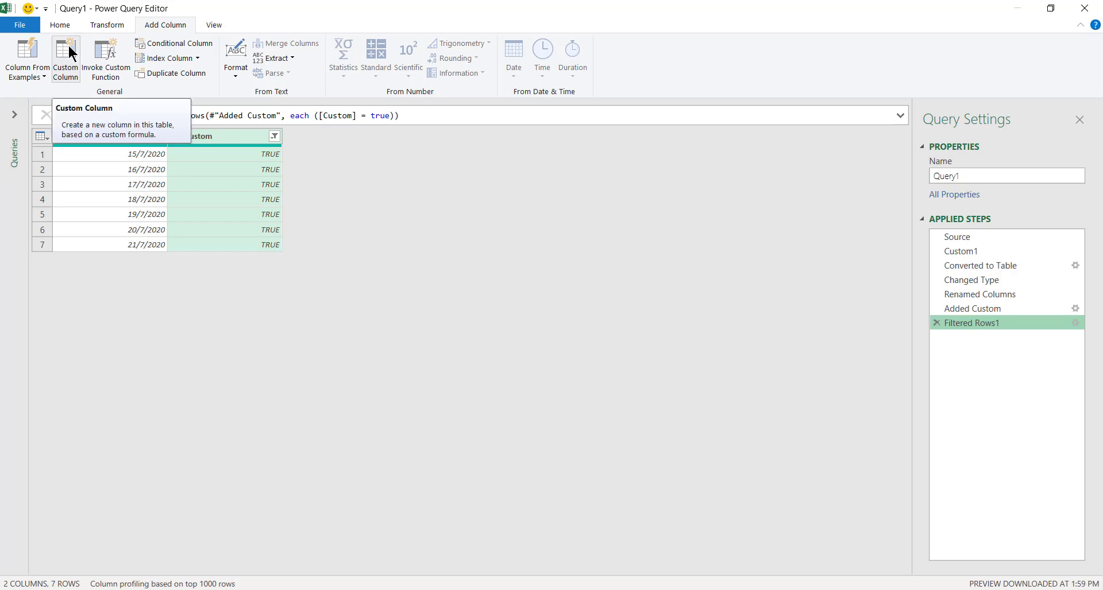
Step: Edit the Added Custom formula to wrap the existing date conditions in if … then "r" else null
click(967, 310)
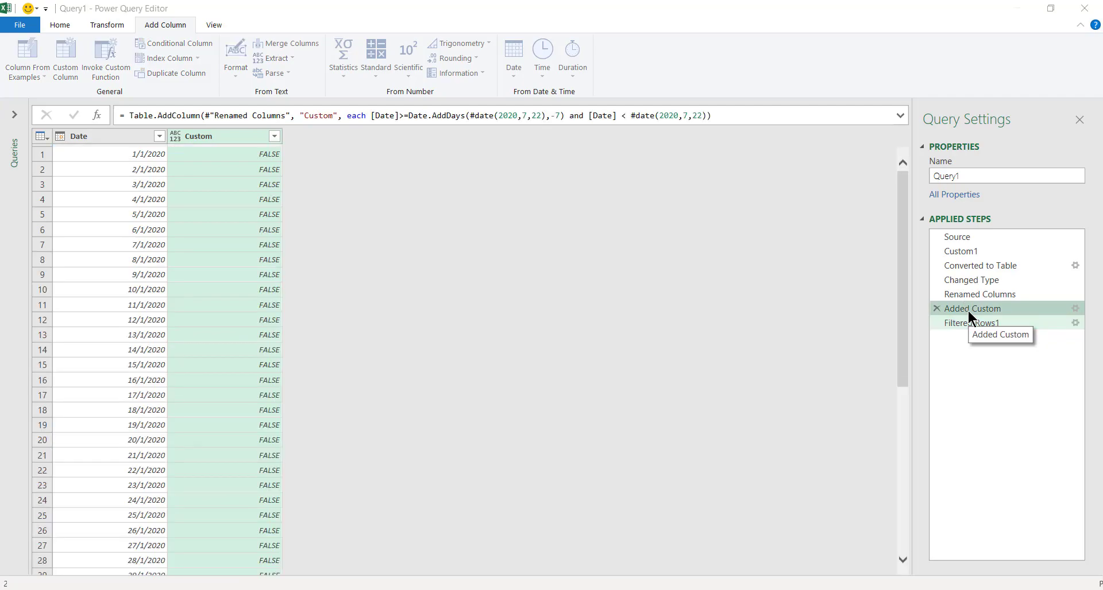
double_click(967, 309)
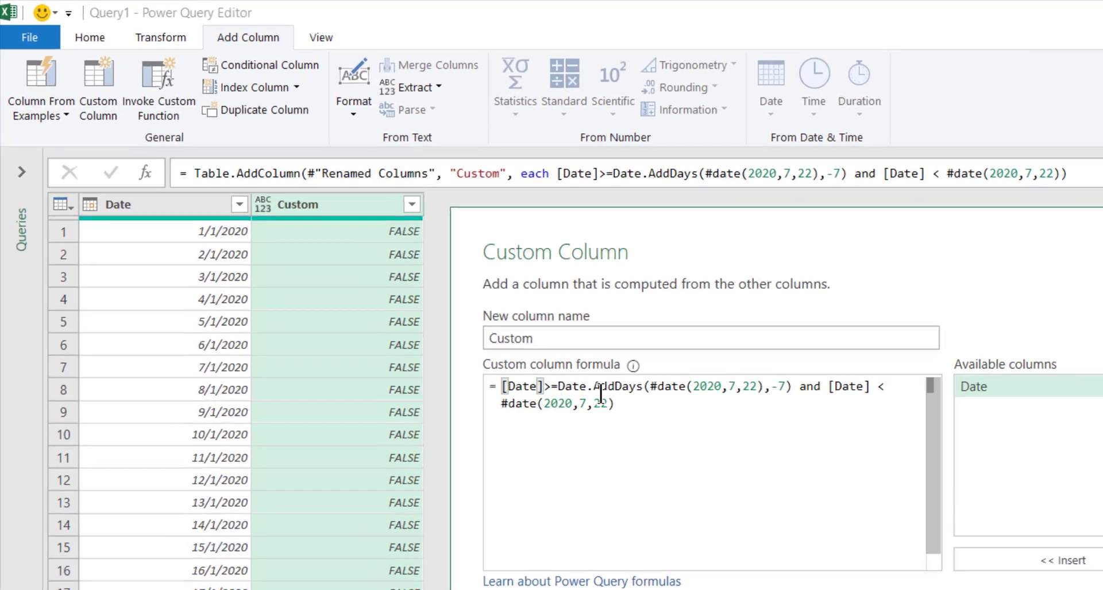
mouse_move(401, 263)
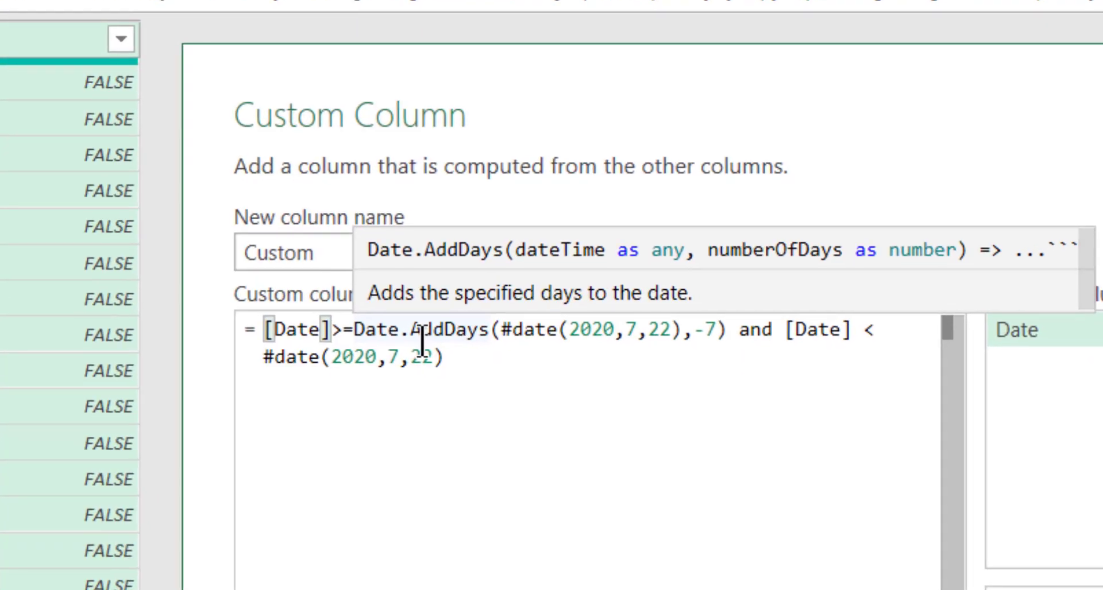
text(if)
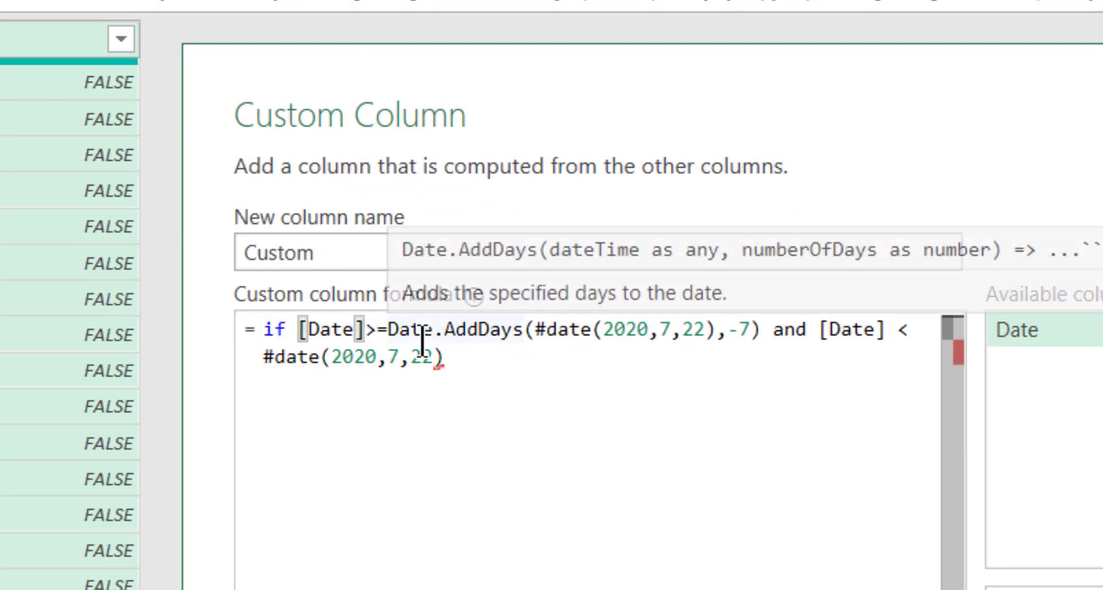
click(458, 374)
text(t)
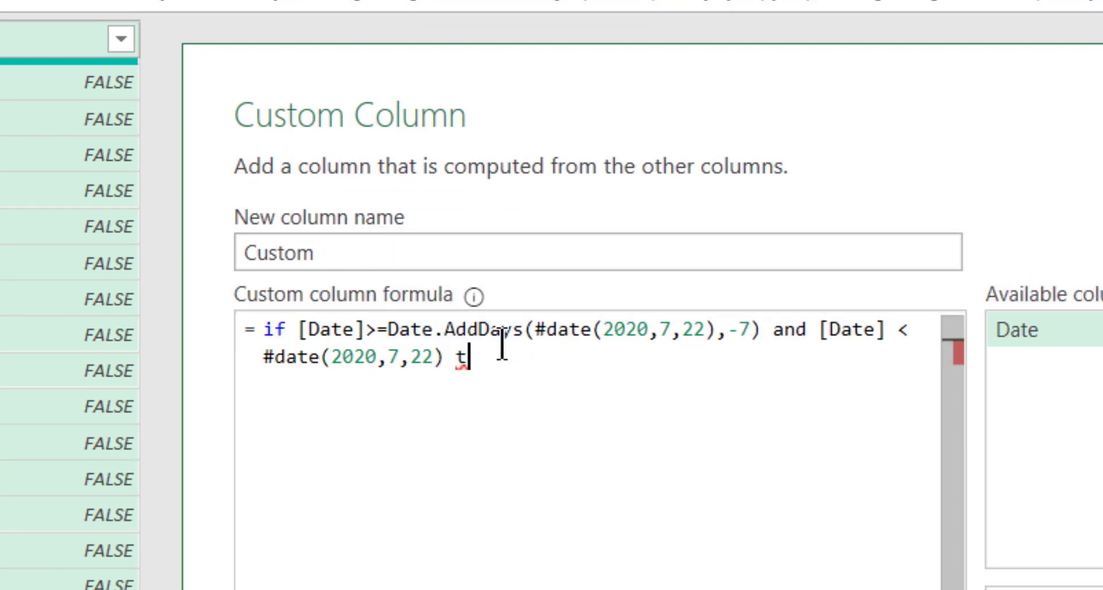
text(hen "r" el)
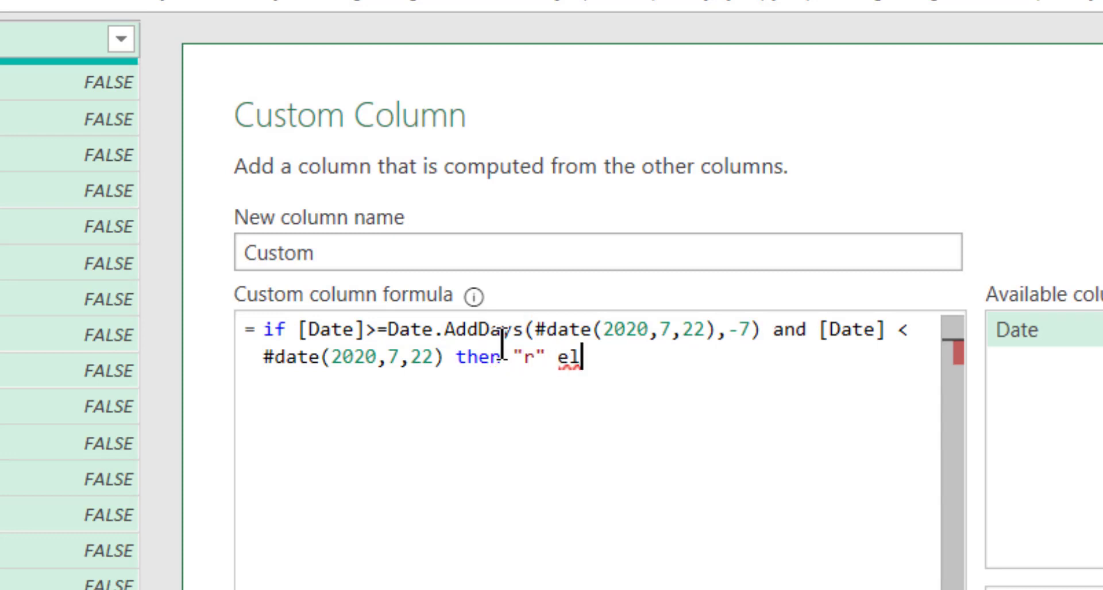
text(se null)
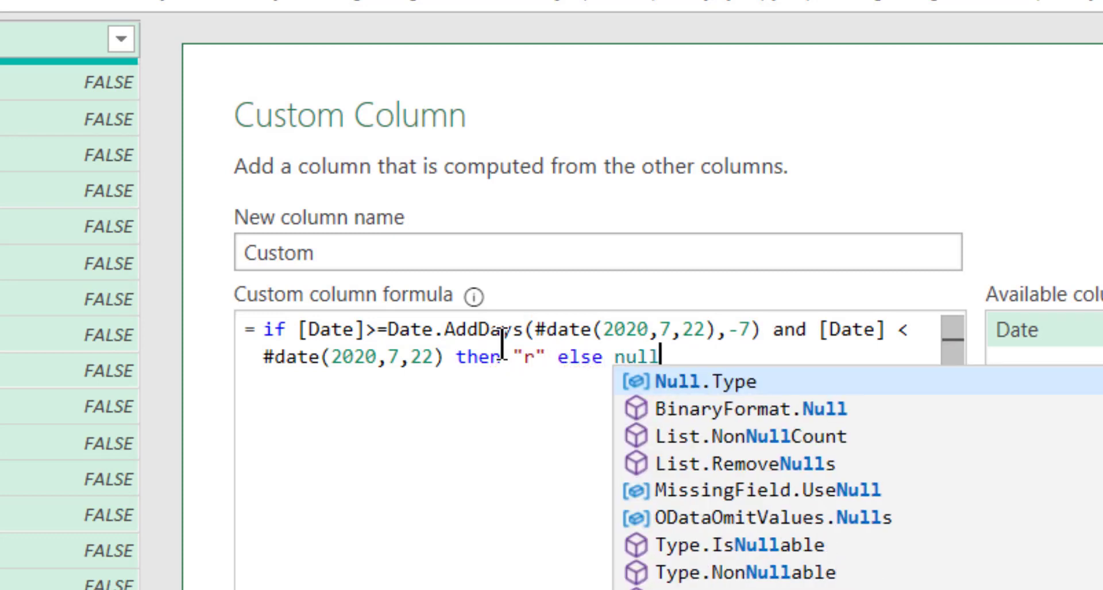
Step: Rename the custom column L7D and apply the edited column definition
click(453, 253)
double_click(454, 253)
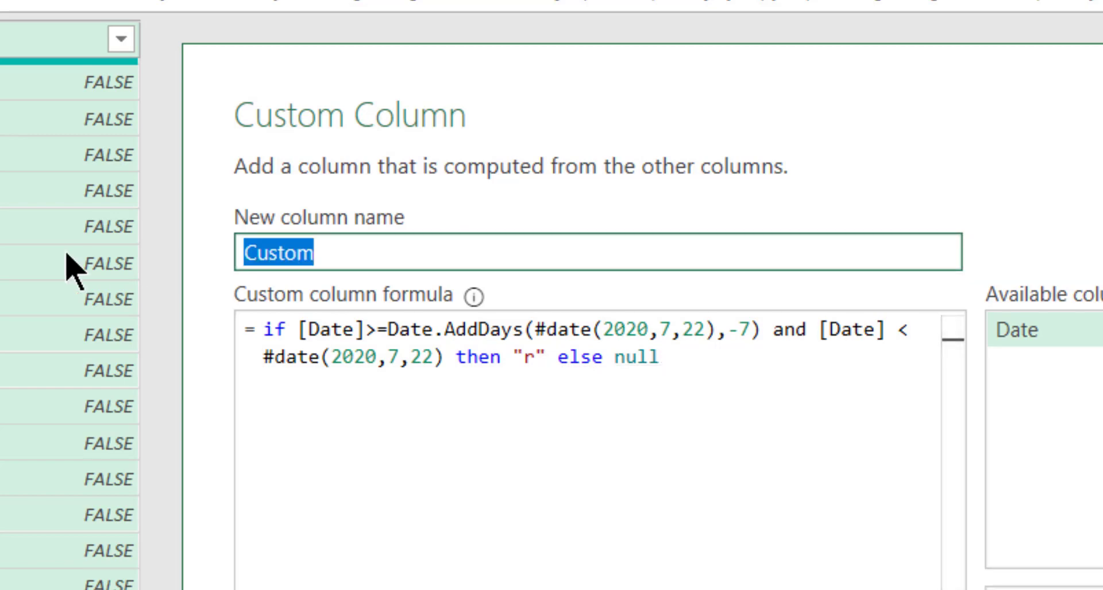
text(L7D)
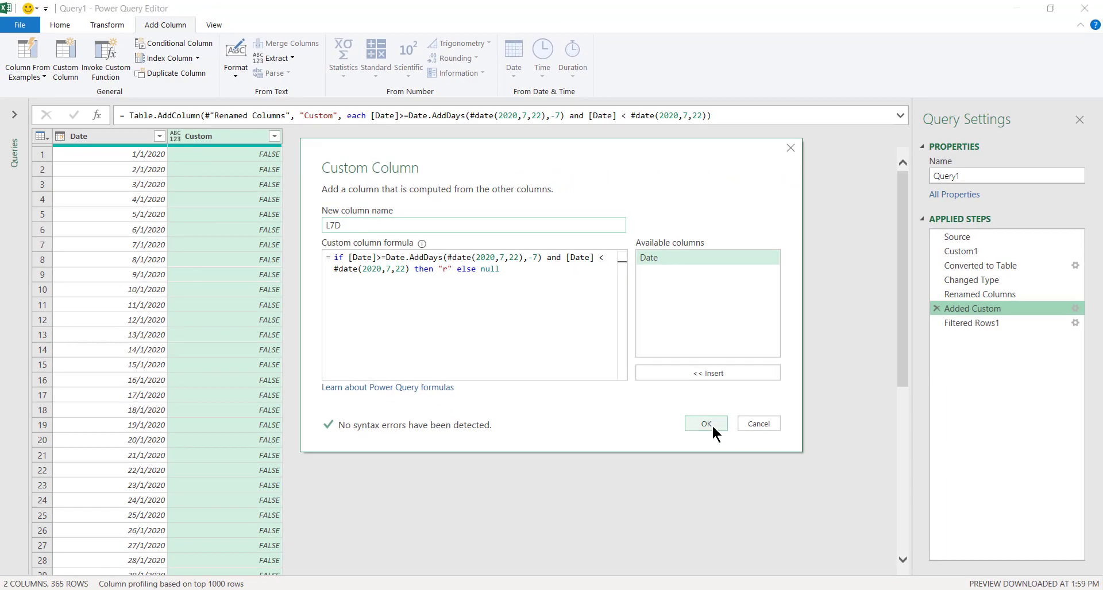
click(706, 424)
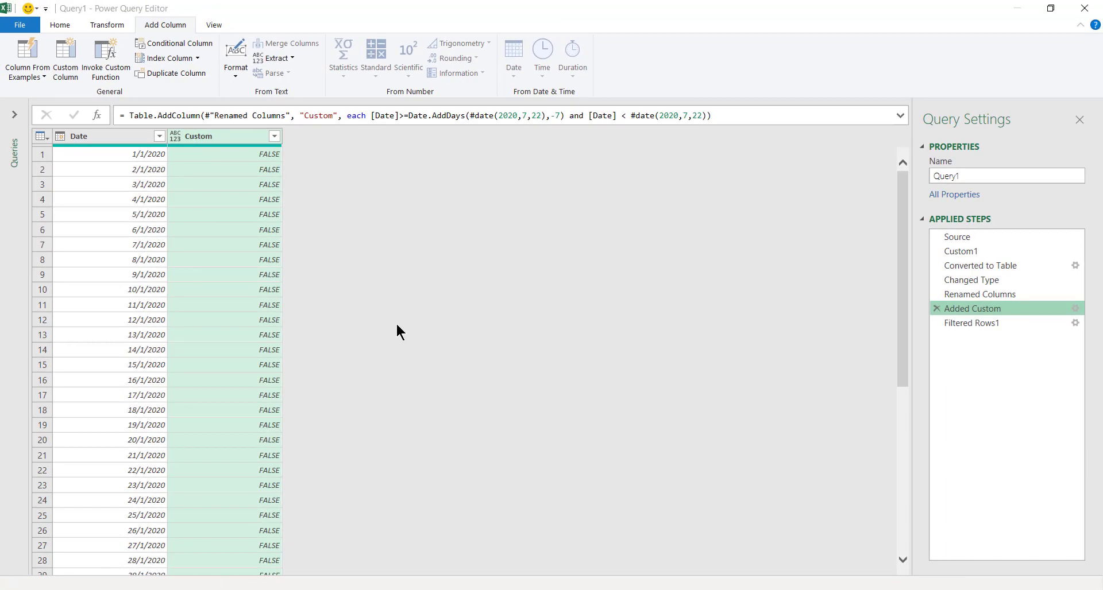
Step: Try filtering the L7D column to only the r rows, and delete the resulting Filtered Rows step
click(274, 137)
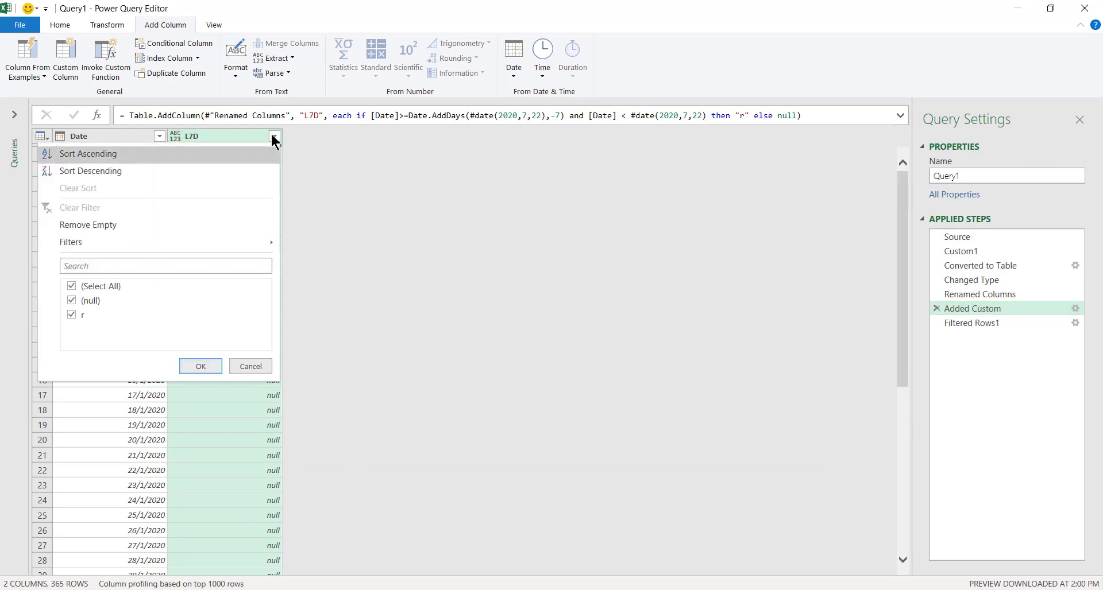
click(72, 286)
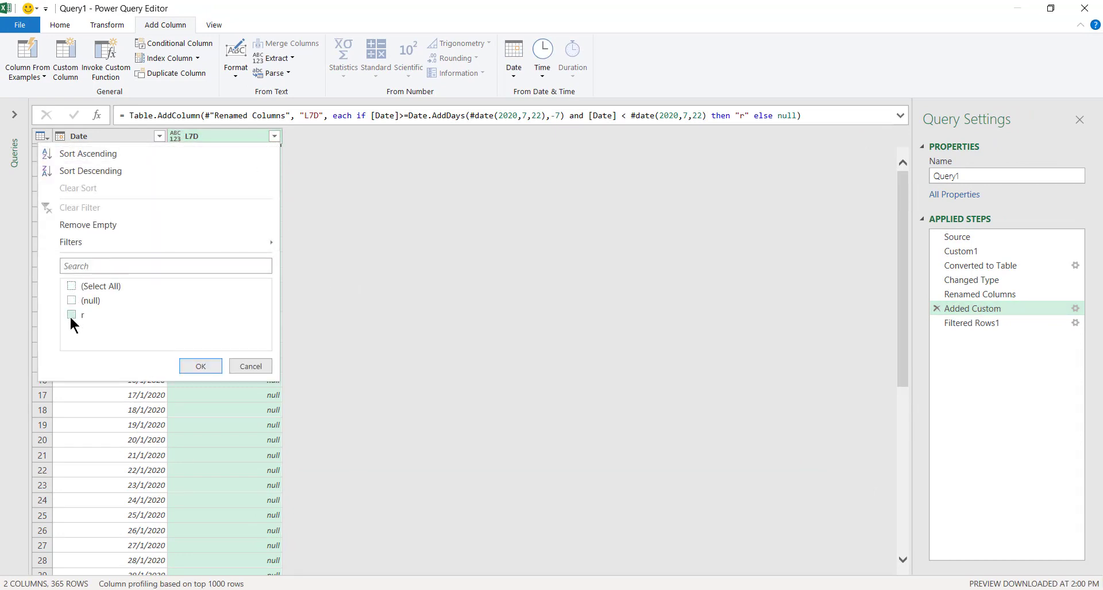
click(196, 367)
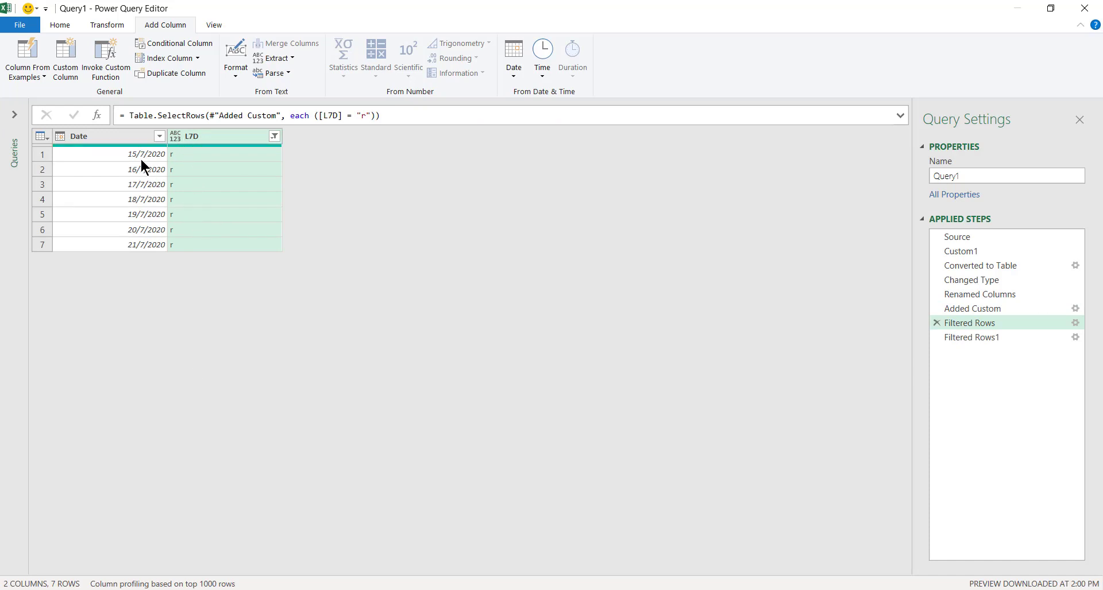
click(936, 323)
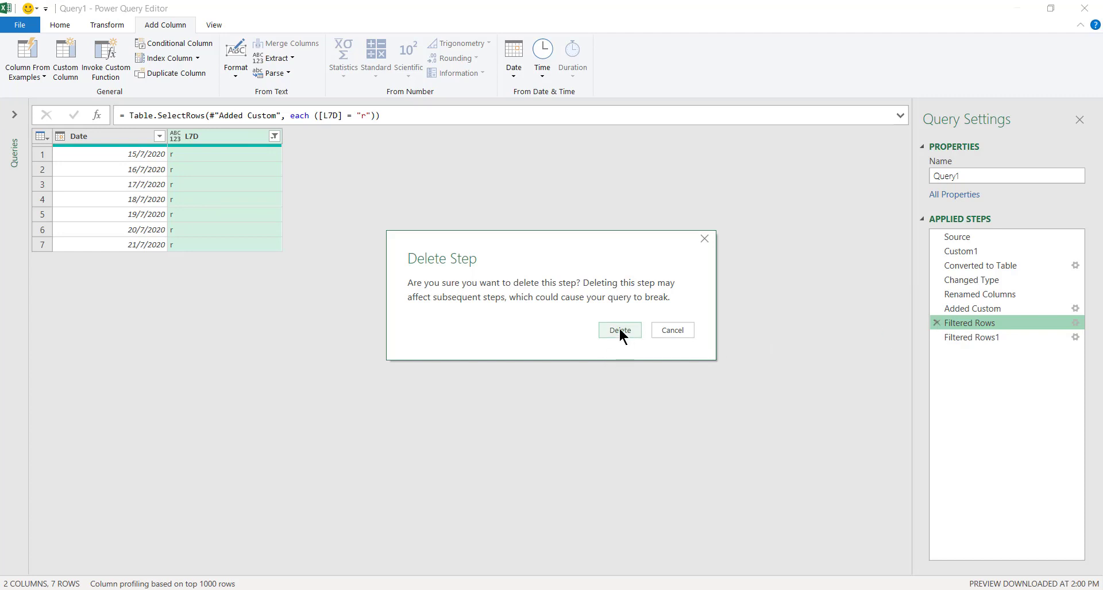
click(619, 331)
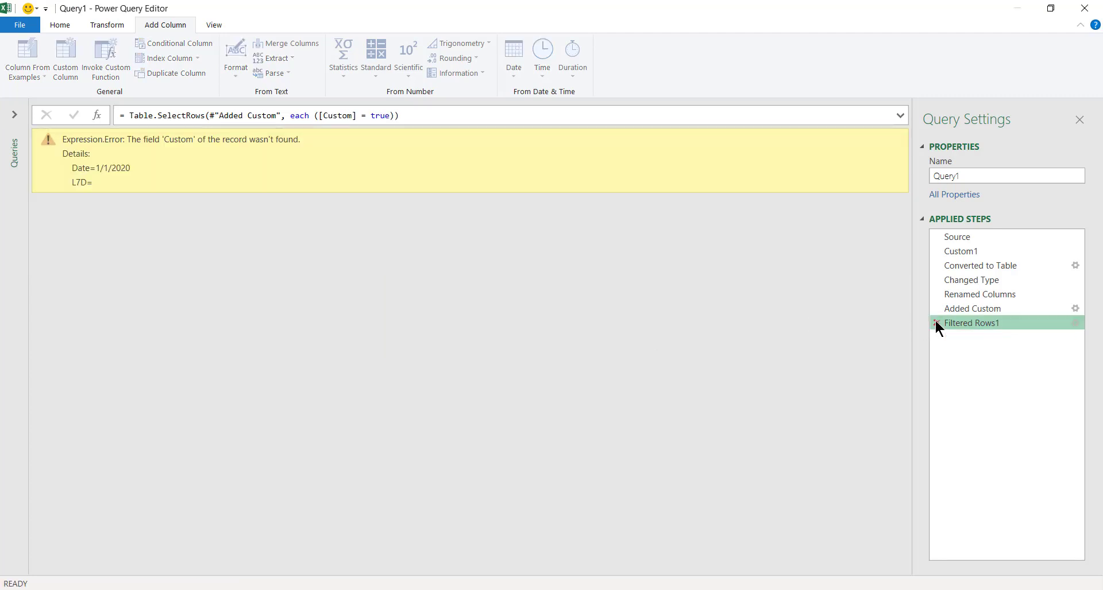
Step: Delete the Filtered Rows1 step and load the query into the workbook
click(935, 322)
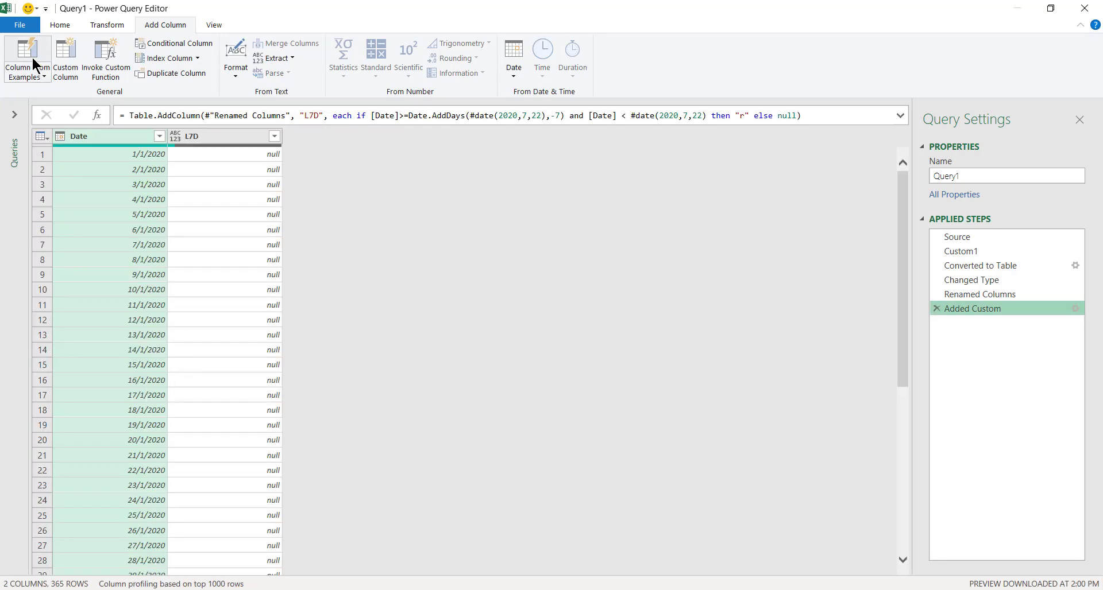
click(60, 26)
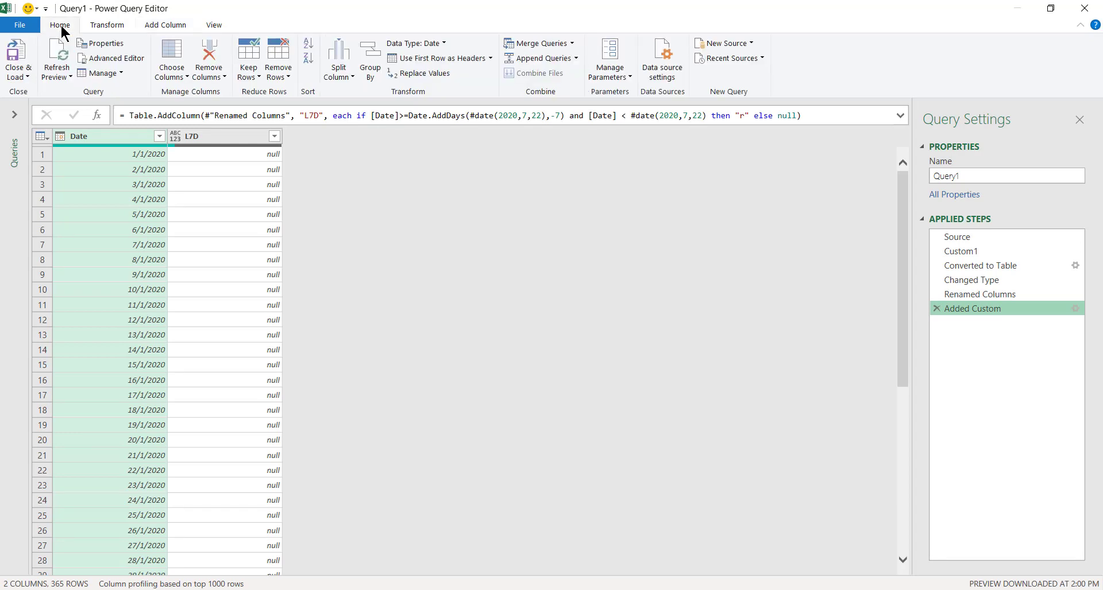
click(19, 48)
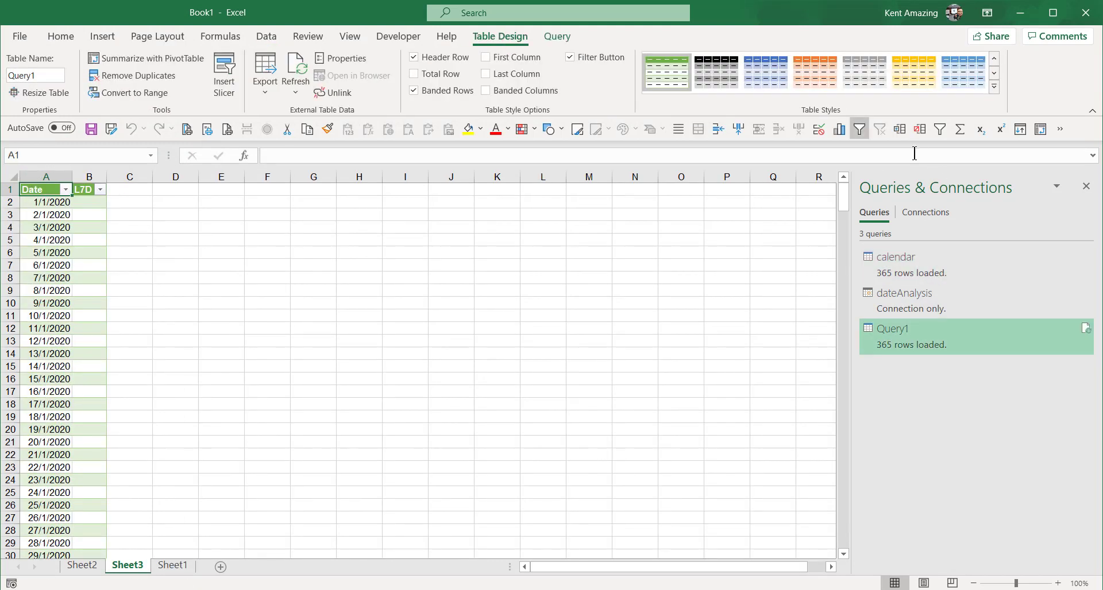
Step: Create a PivotTable from the Query1 table on the existing worksheet at Sheet3 cell E2
drag(844, 201, 842, 418)
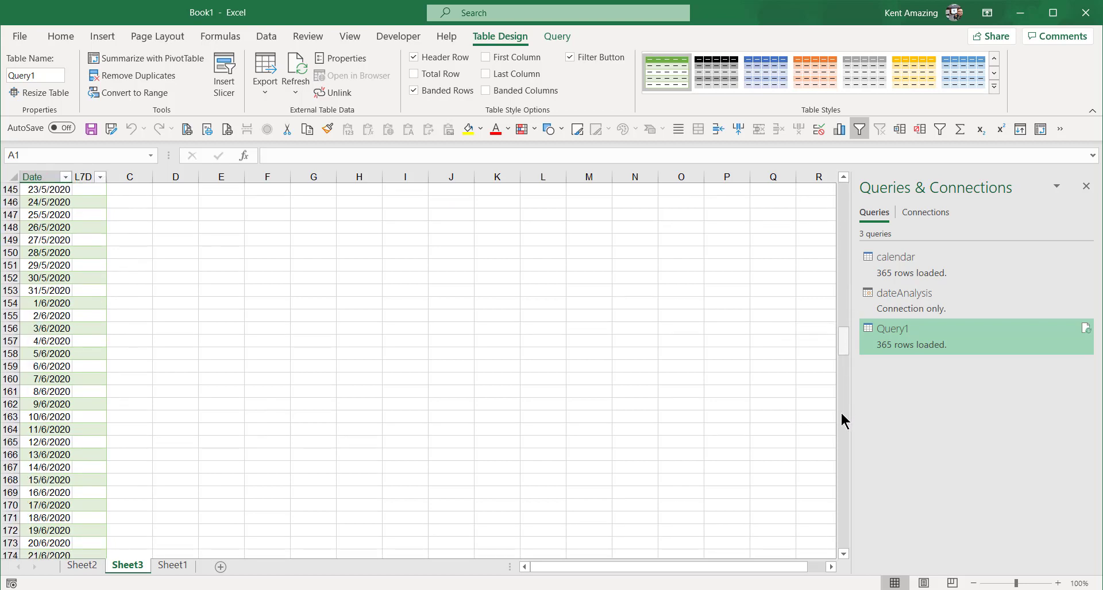
scroll(678, 399, down, 20)
scroll(679, 398, up, 20)
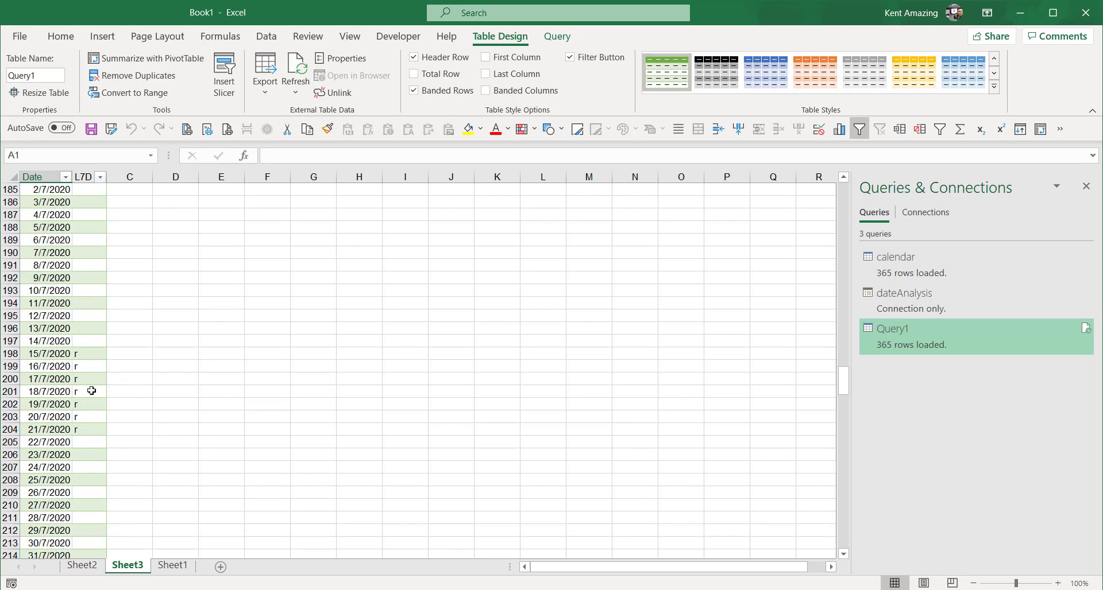
click(68, 241)
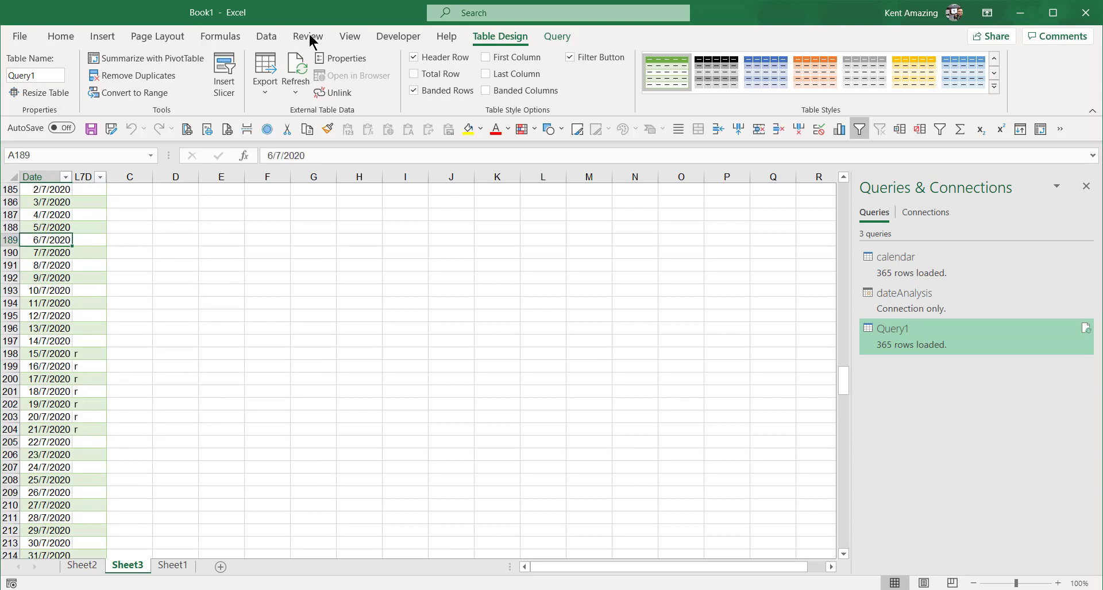
click(138, 59)
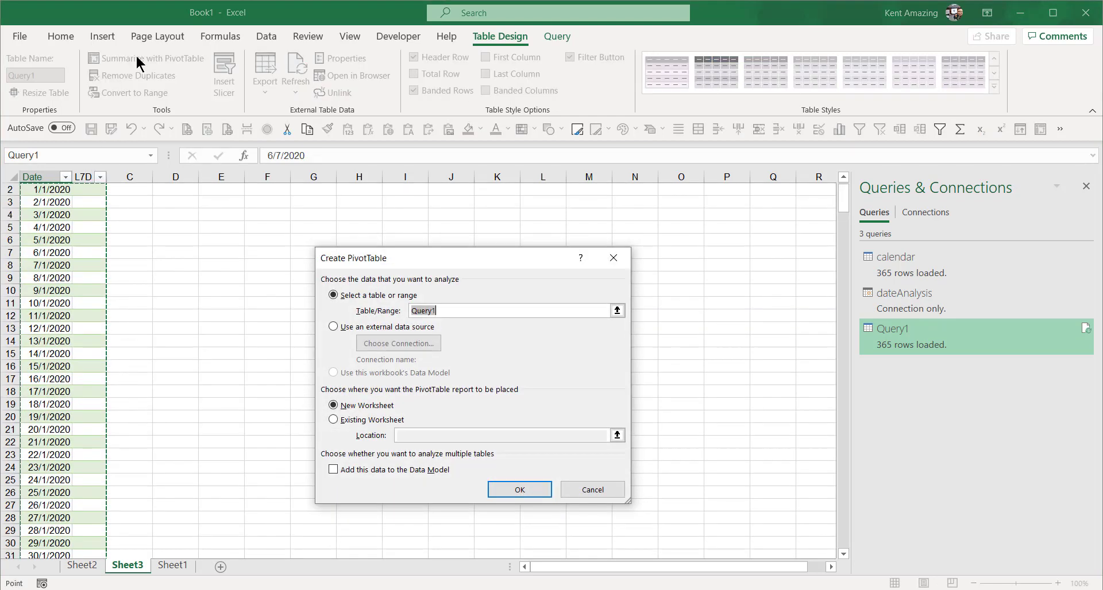
click(334, 420)
scroll(216, 250, up, 1)
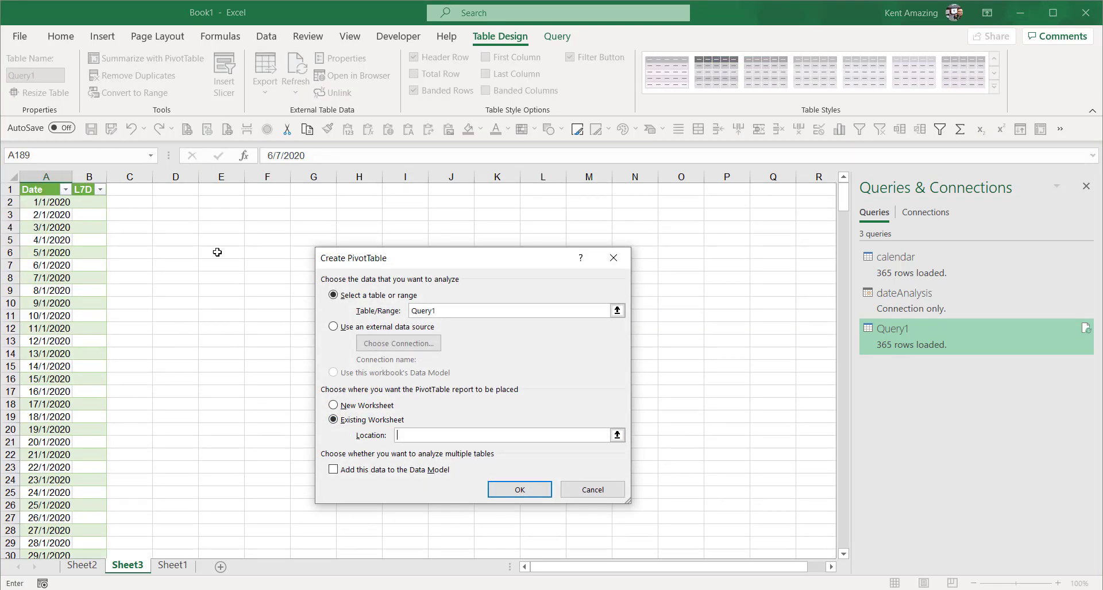
click(211, 204)
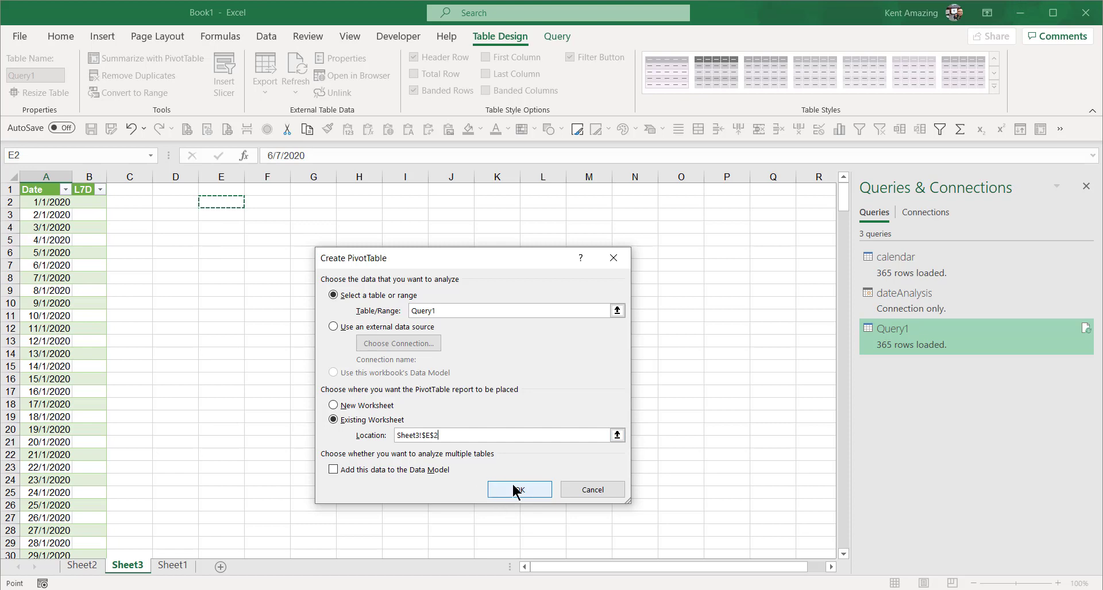
click(516, 489)
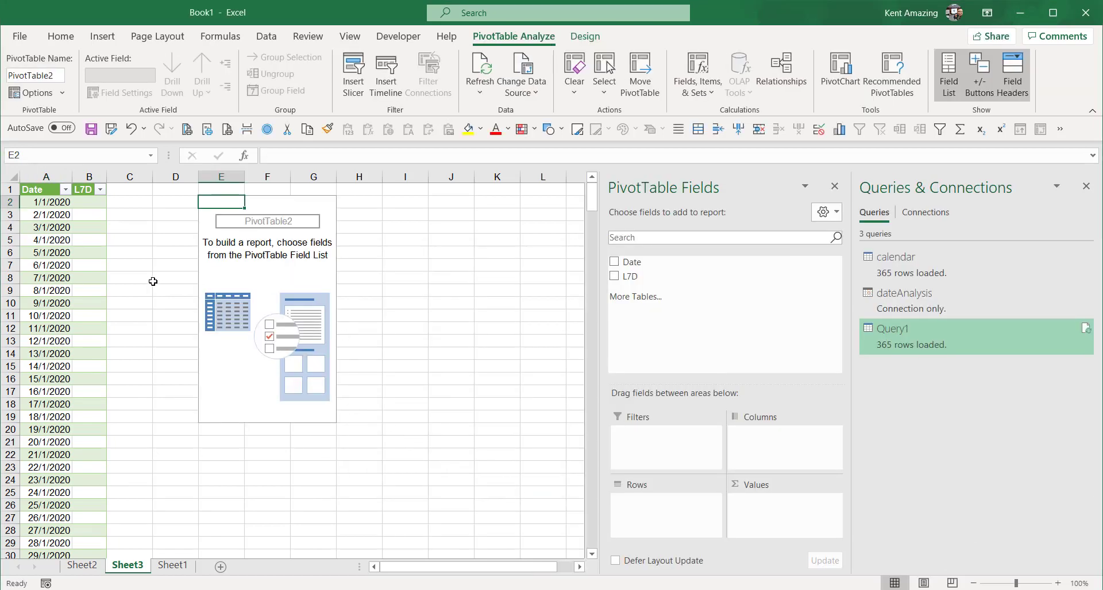
Step: Add the Date field to the PivotTable rows and the L7D field to its filters
click(251, 247)
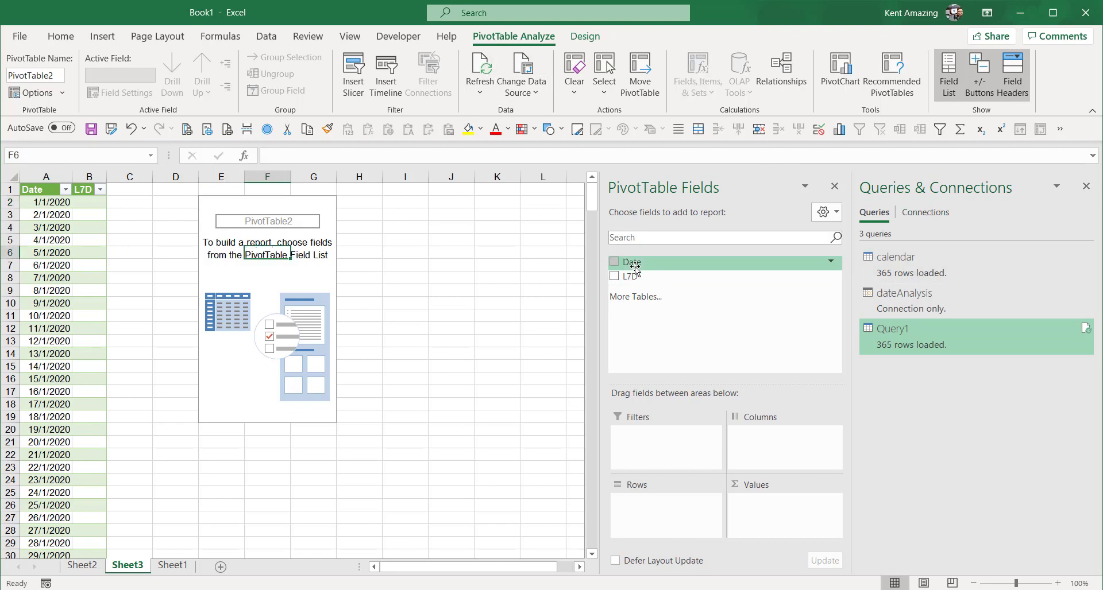
drag(635, 270, 662, 519)
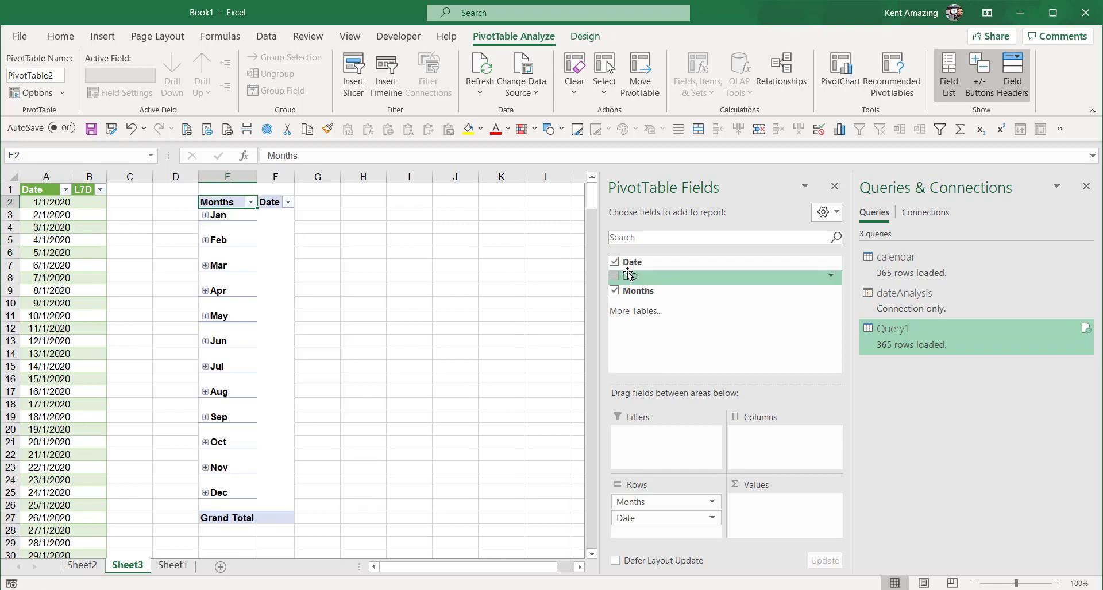
drag(630, 276, 666, 437)
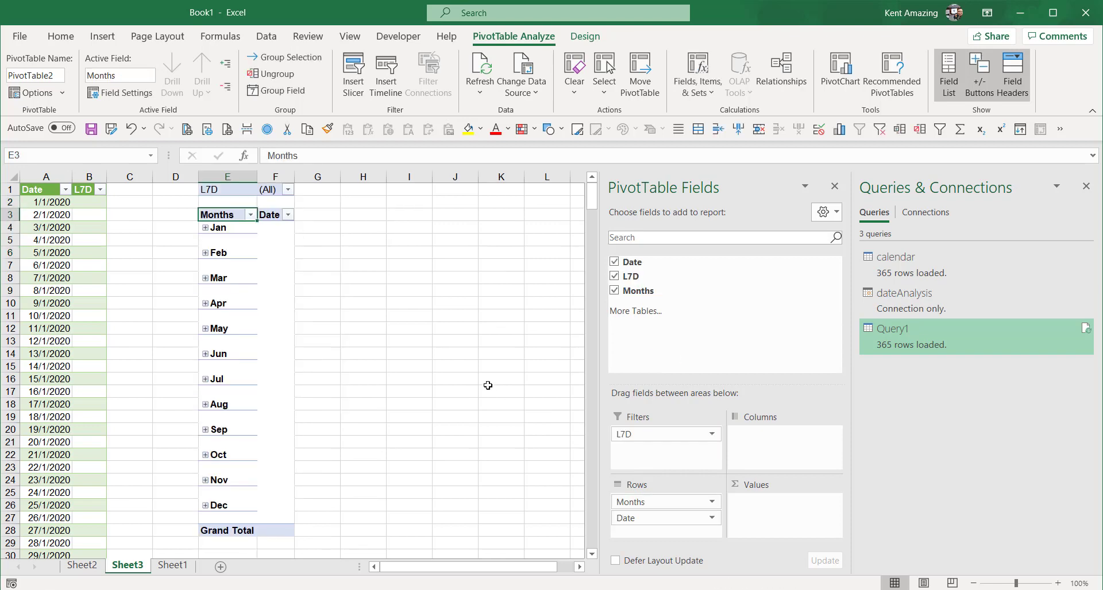
Step: Set the PivotTable not to show subtotals
click(246, 234)
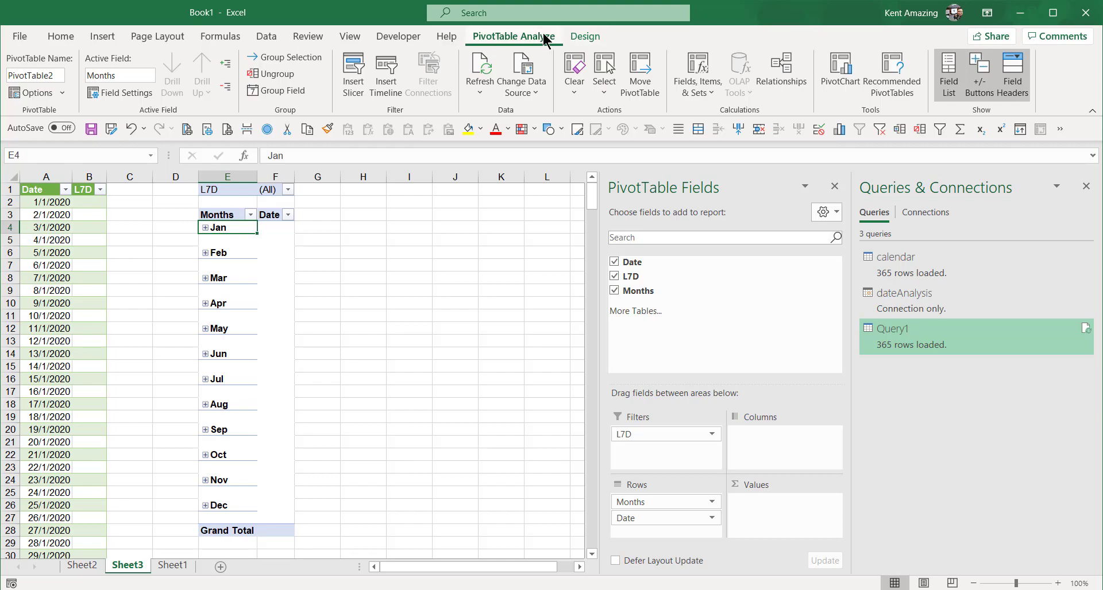
click(584, 37)
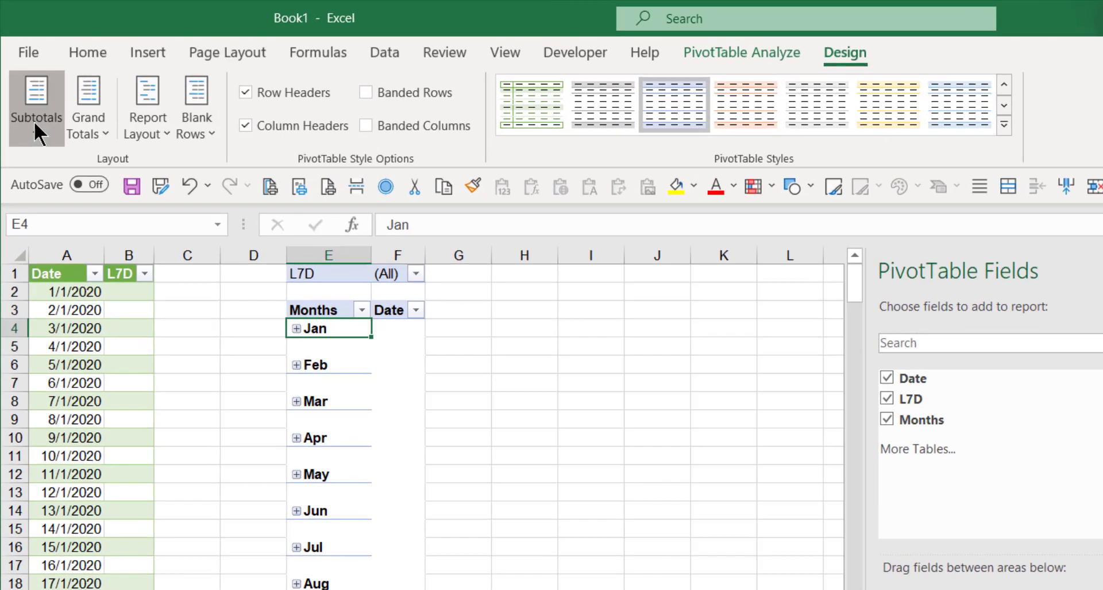
click(33, 121)
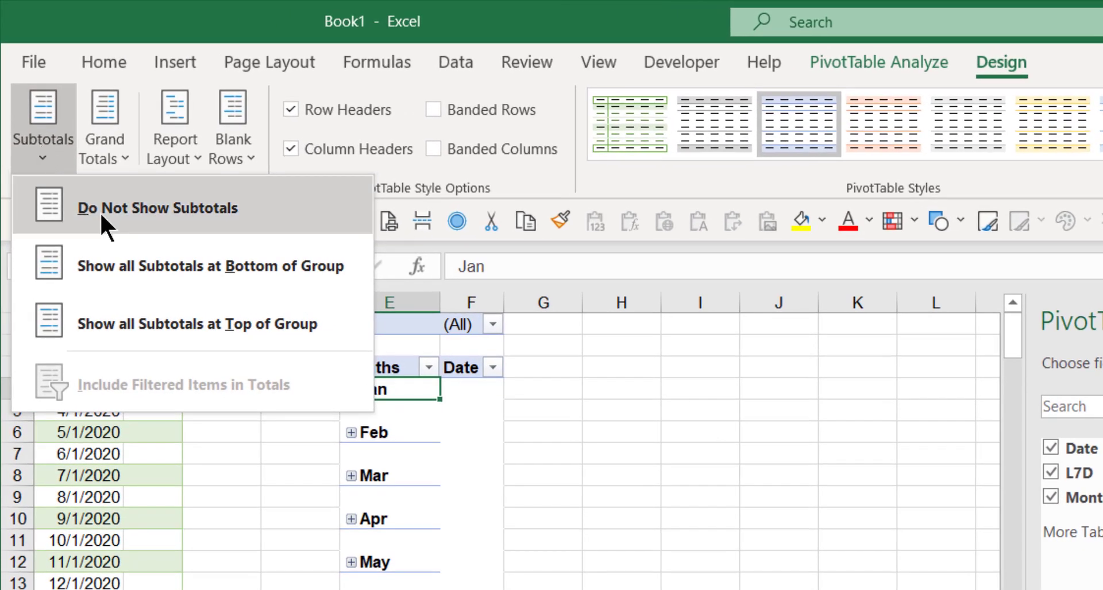
click(85, 179)
Step: Turn off the PivotTable's grand totals for rows and columns and remove the blank line after each item
click(100, 133)
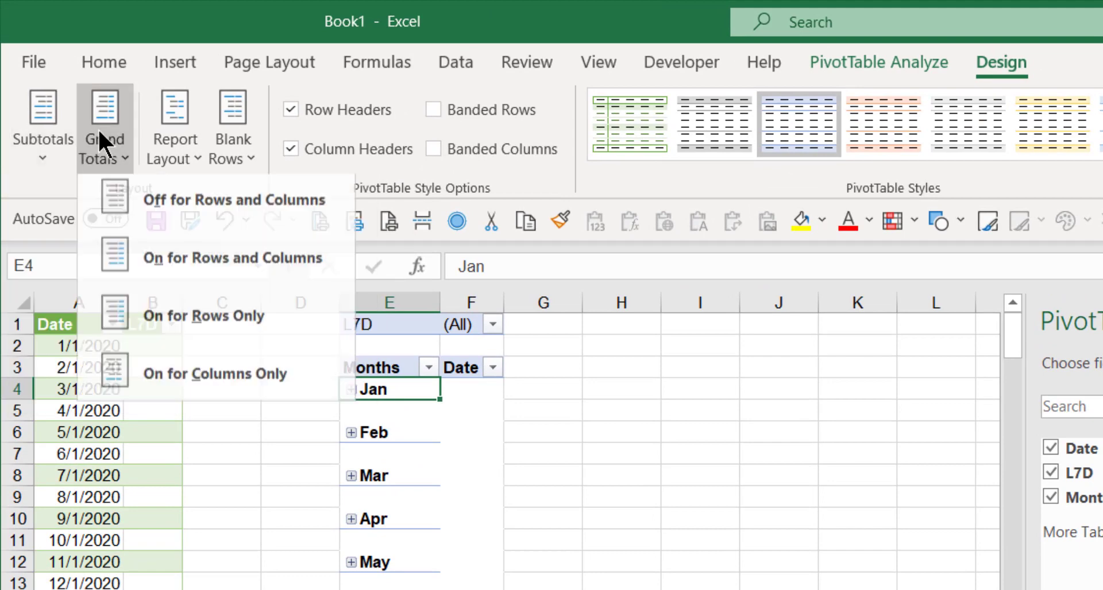
click(166, 216)
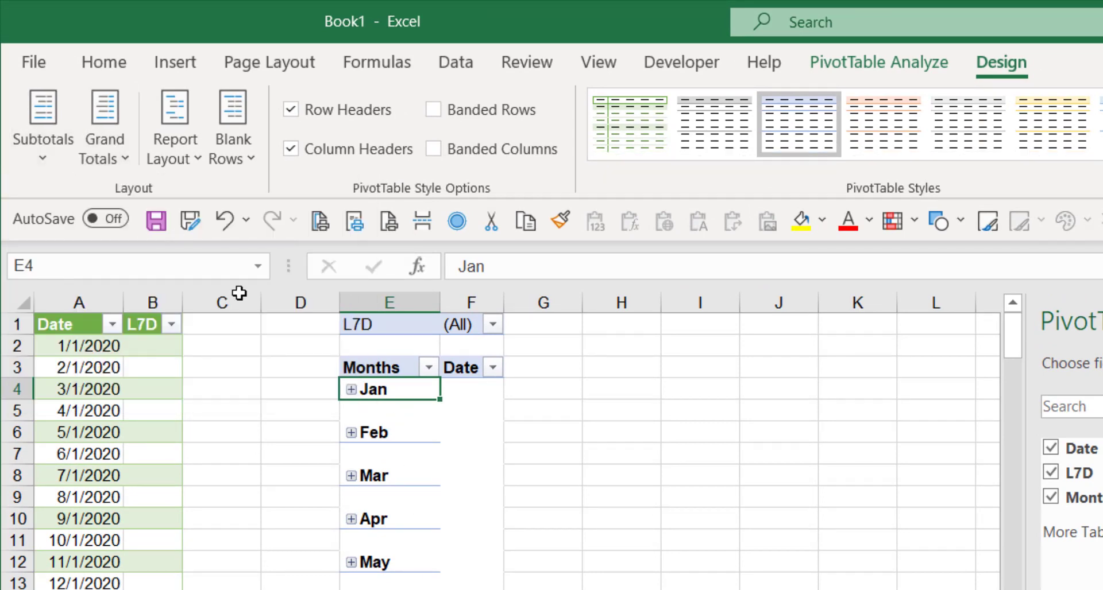
click(229, 141)
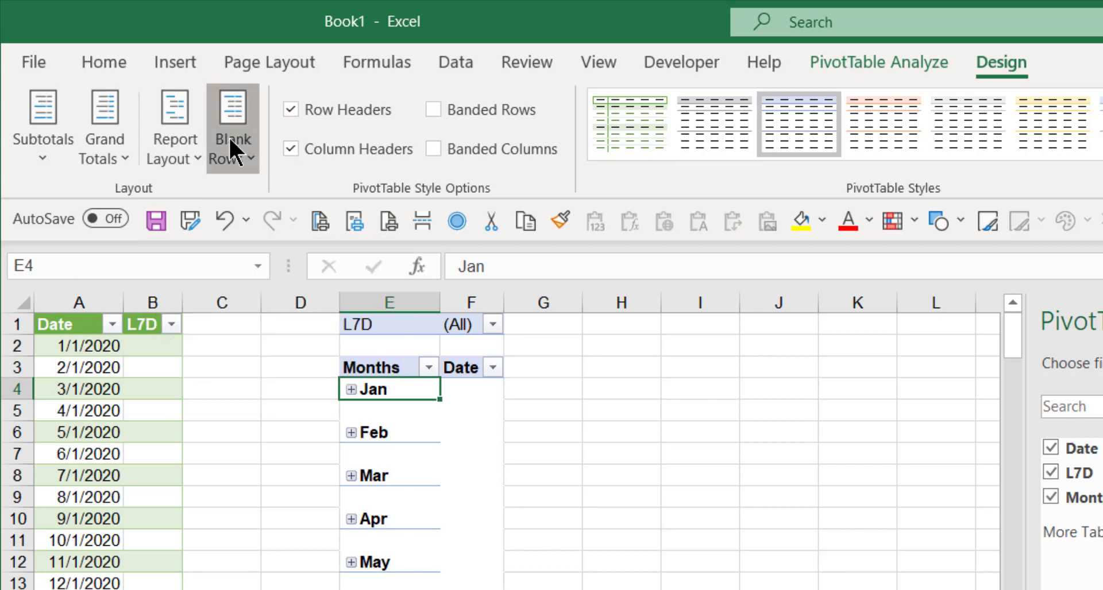
click(290, 240)
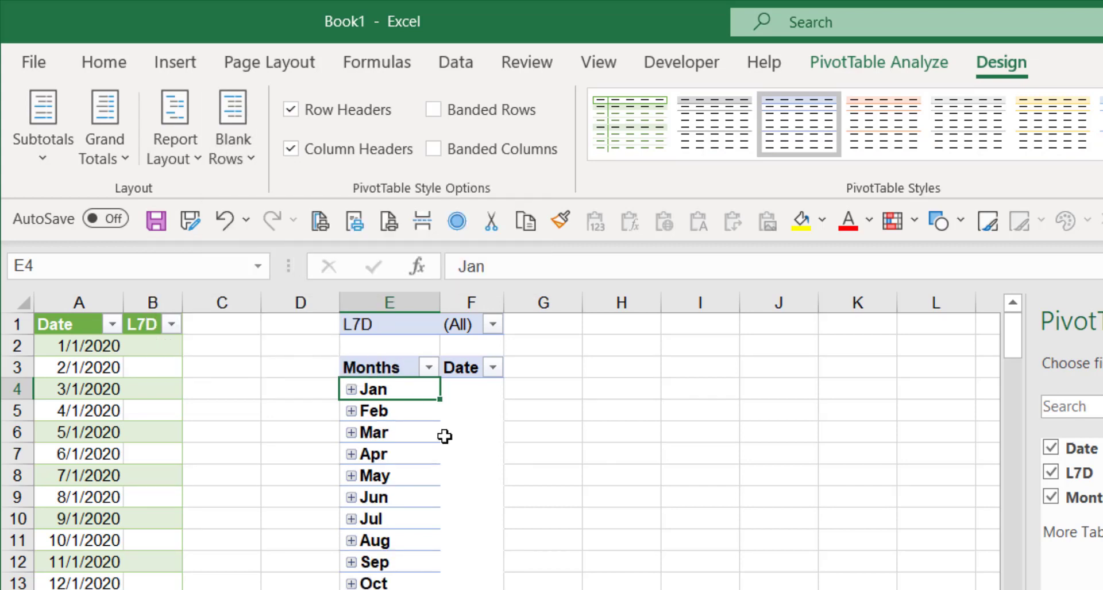
Step: Filter the PivotTable to L7D value r and expand the Jul group to its individual dates
click(492, 325)
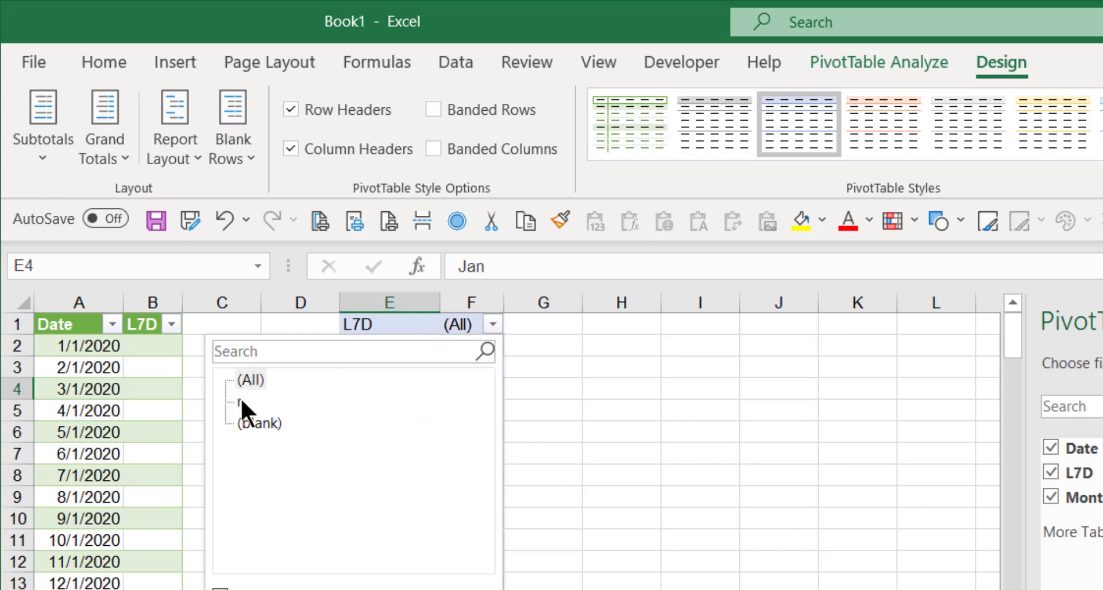
click(240, 402)
key(Return)
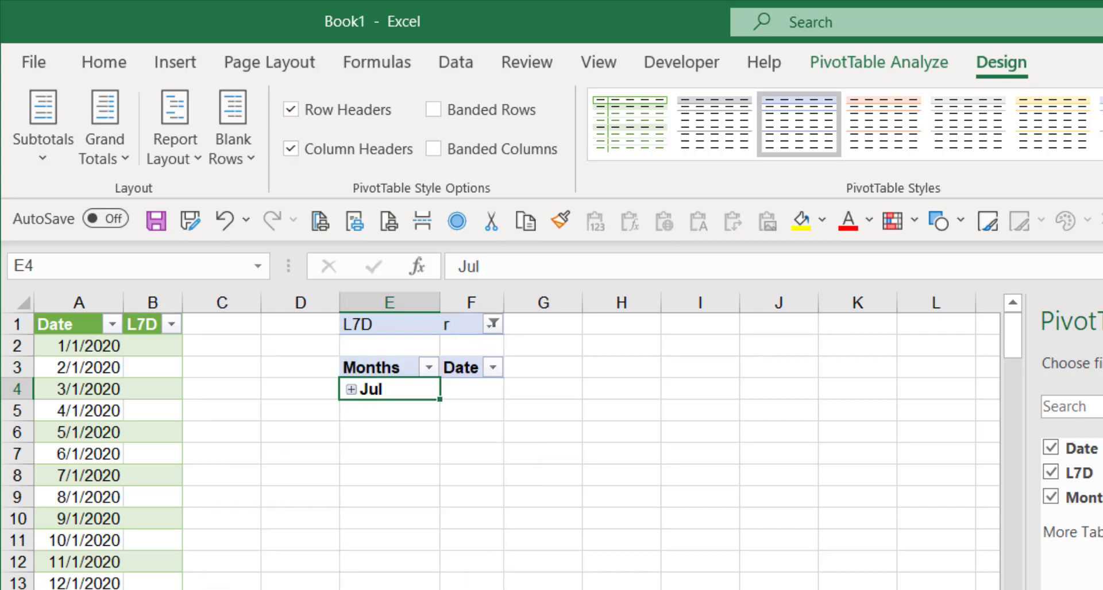
click(350, 389)
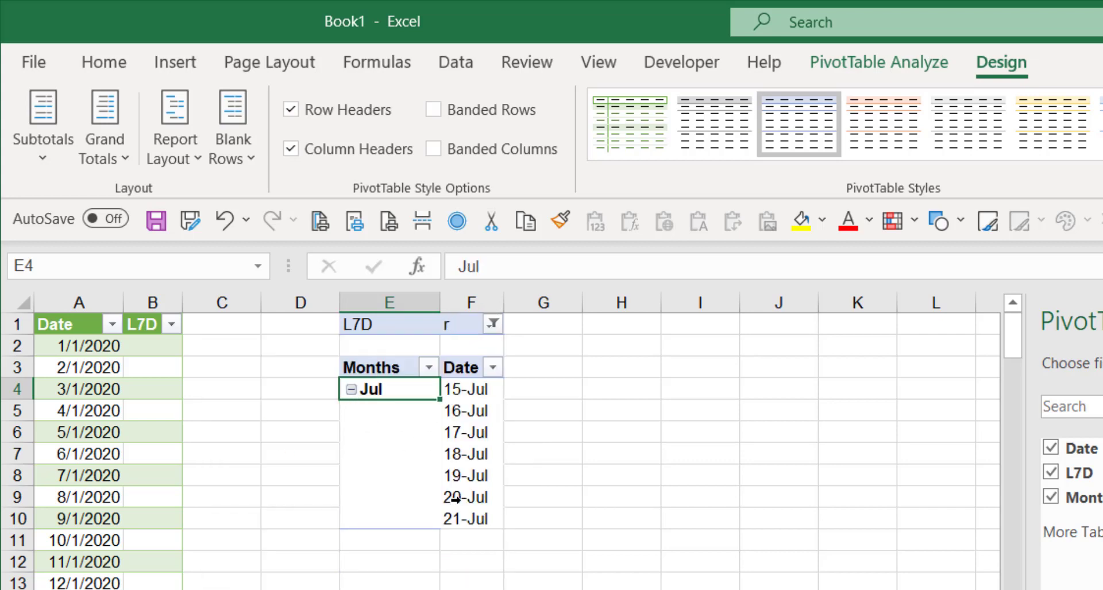